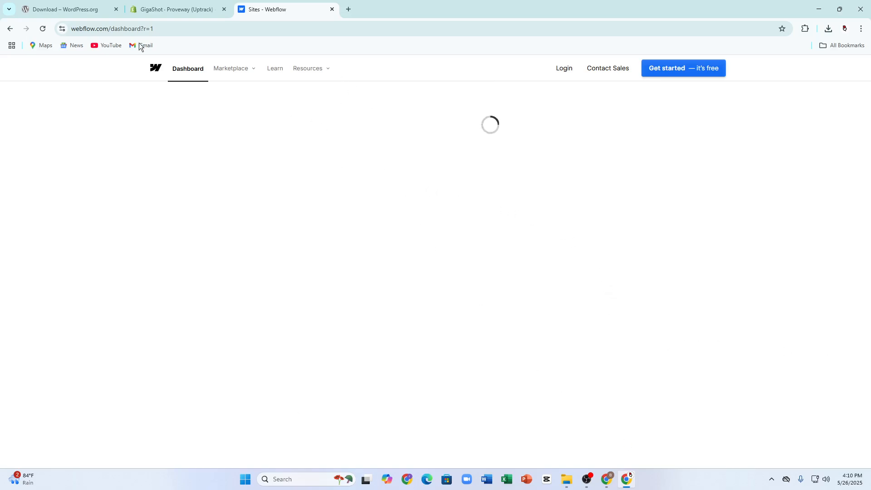
Step: Sign up for Webflow with Google, choosing the first Google account
left_click(78, 30)
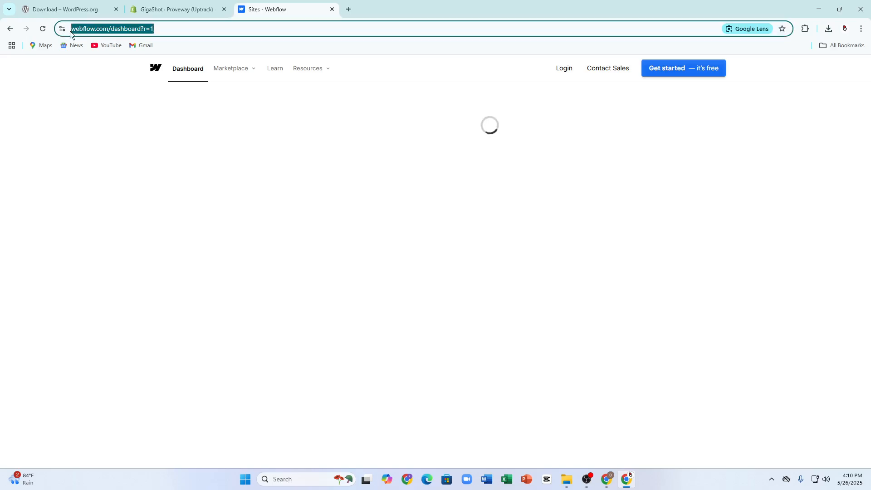
left_click(205, 213)
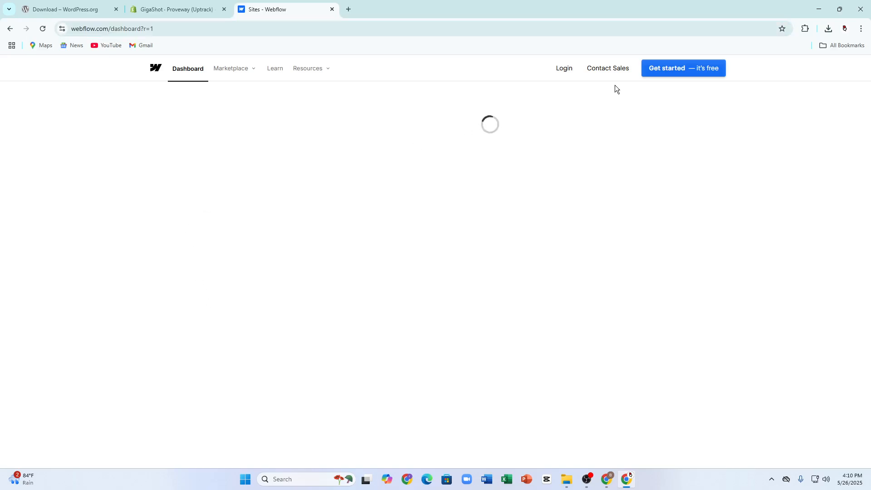
left_click(685, 69)
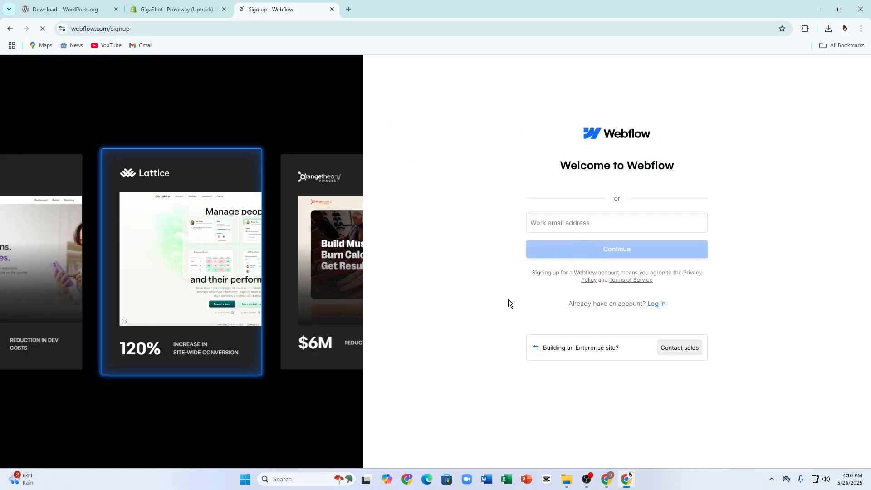
left_click(633, 238)
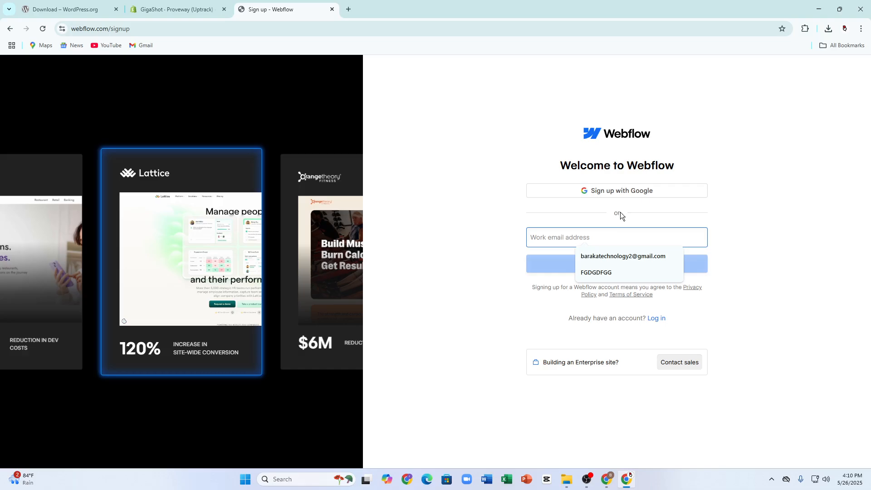
left_click(565, 190)
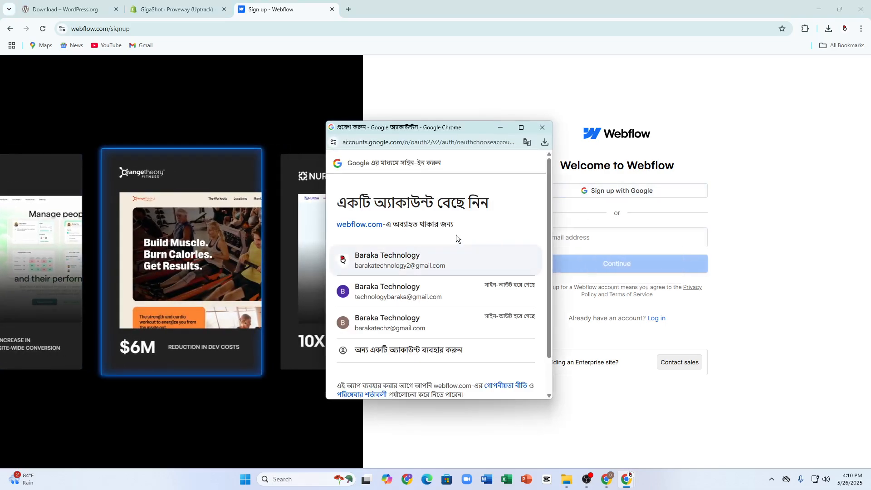
left_click(434, 260)
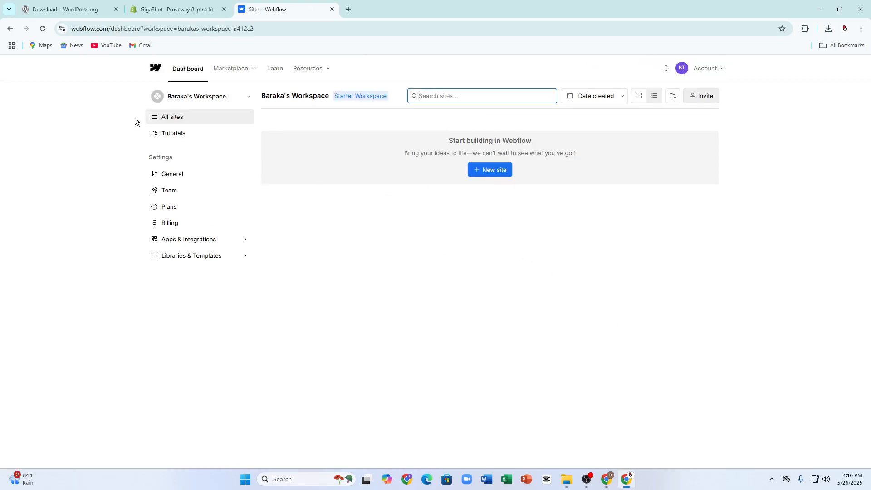
Step: Start a new Webflow site with the AI Site Builder, then exit it
left_click(470, 171)
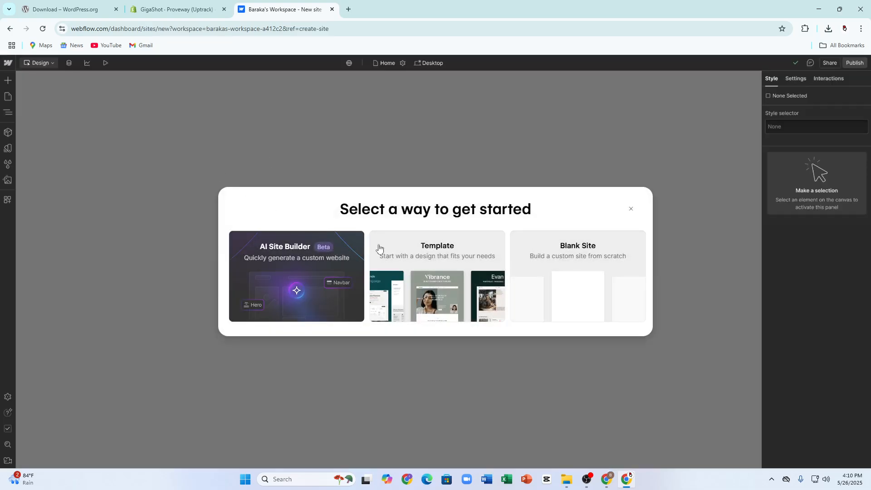
left_click(295, 239)
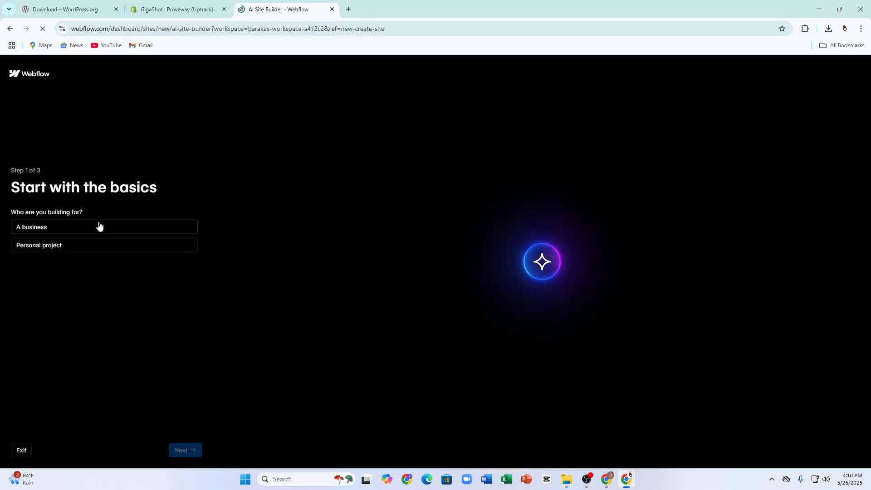
left_click(20, 450)
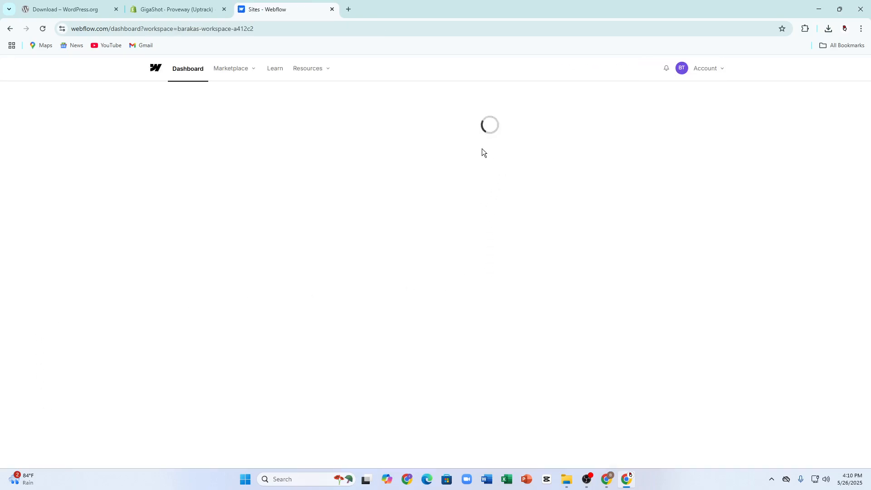
Step: Create a site from the Enigma AI Studio template with its suggested name, then go to Shopify admin
left_click(498, 175)
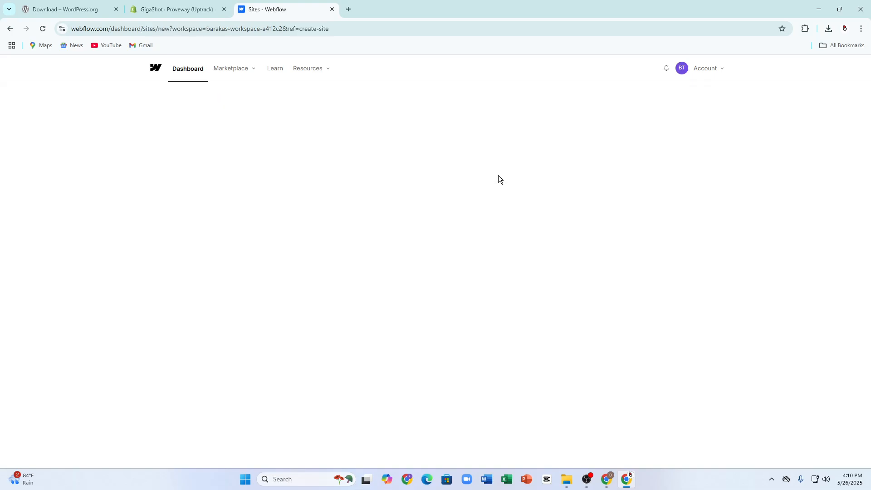
left_click(445, 270)
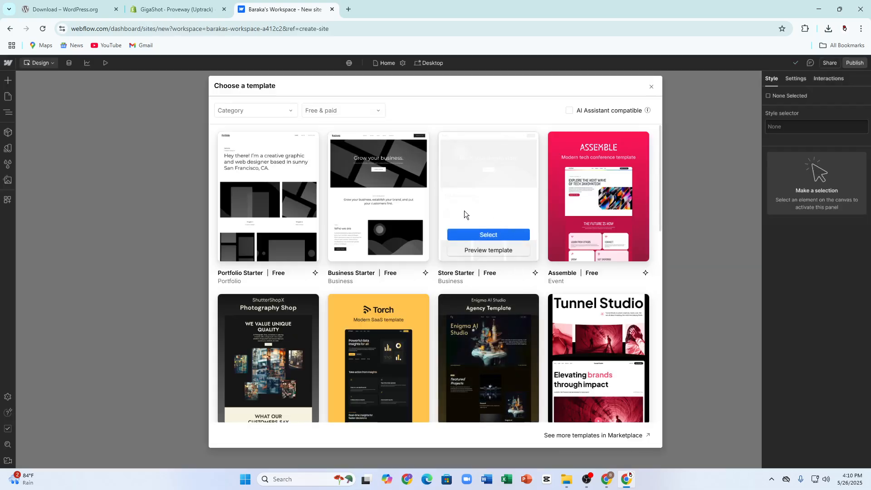
scroll(454, 263, "down", 3)
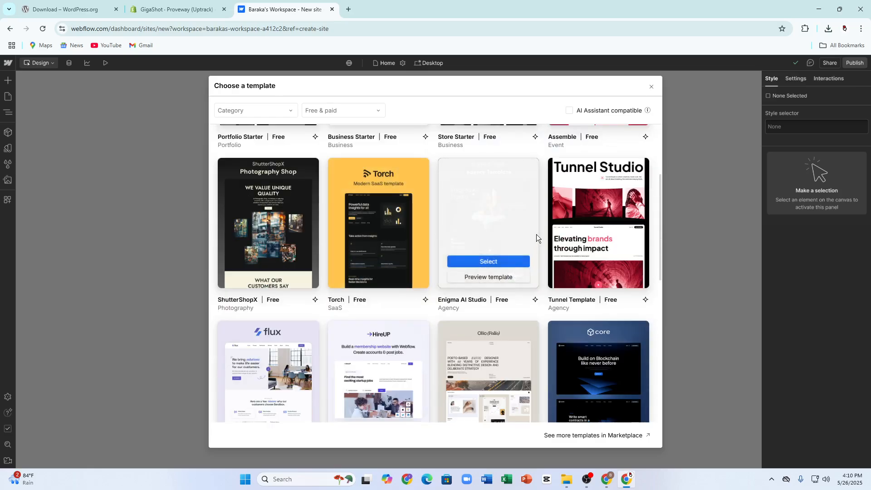
left_click(488, 261)
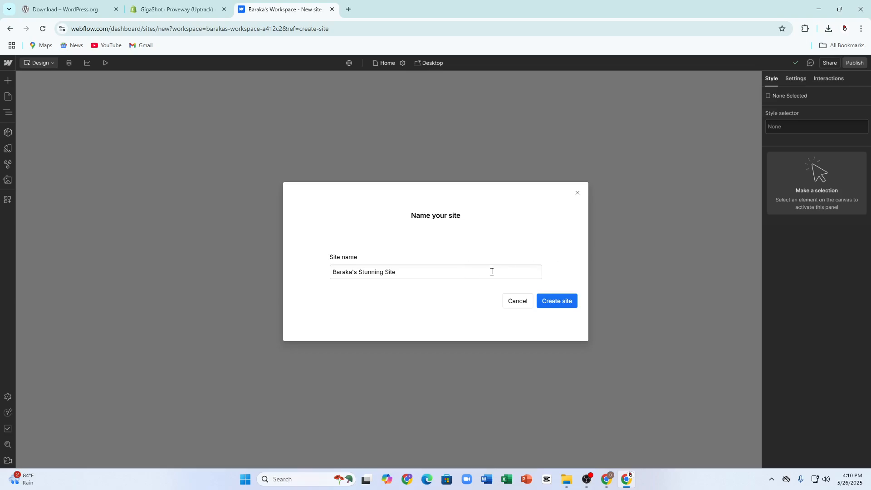
left_click(553, 302)
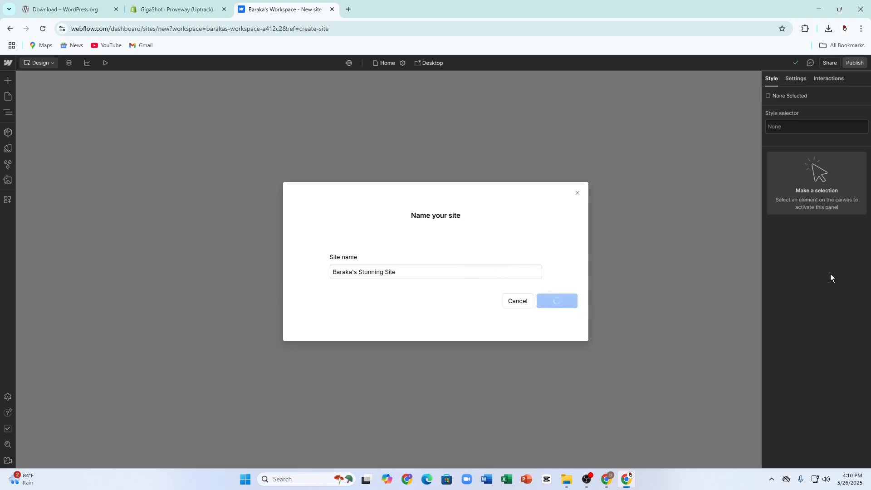
left_click(181, 5)
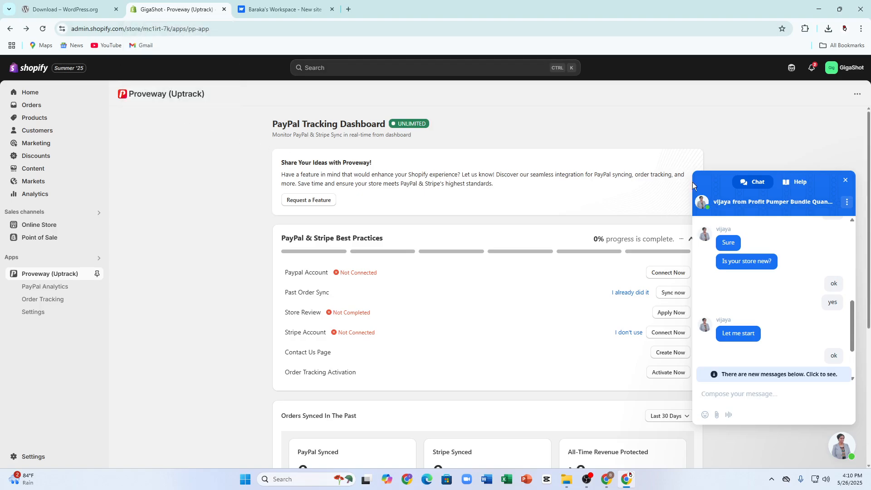
Step: Close the support chat and open Online Store Themes, where Dawn is the current theme
left_click(846, 180)
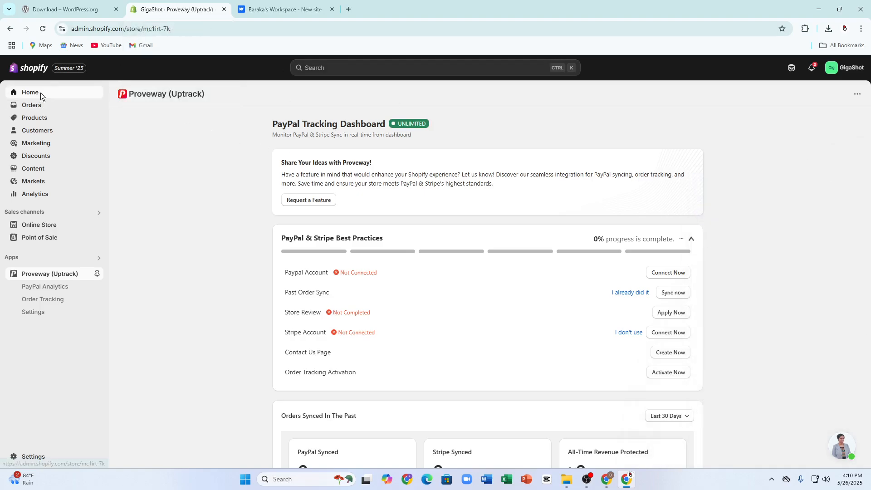
left_click(34, 94)
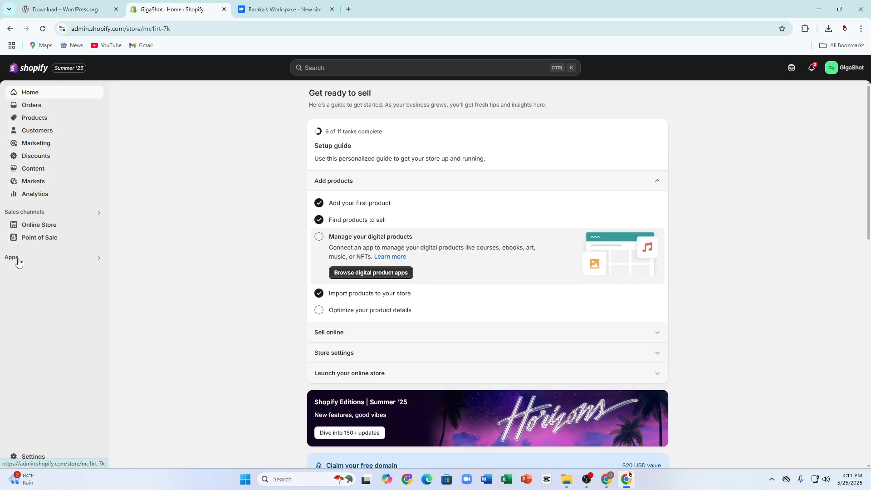
left_click(37, 227)
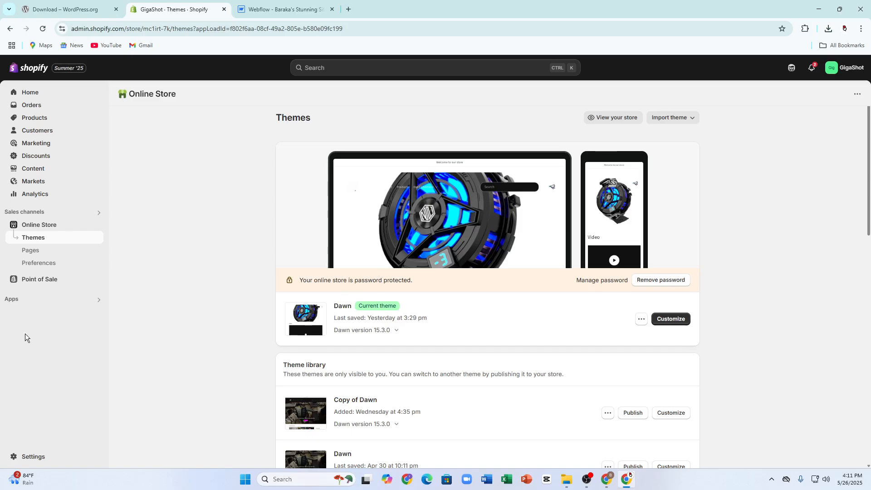
left_click(25, 456)
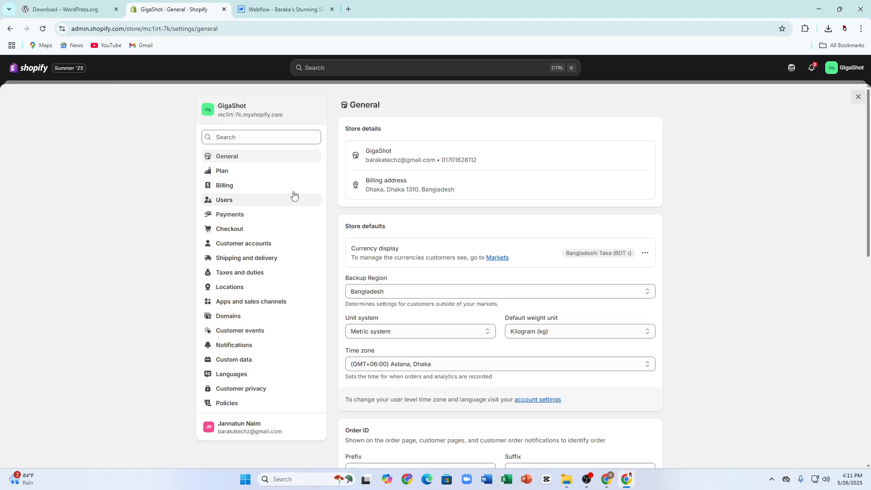
Step: View installed apps and sales channels, and search the Shopify App Store for 'ap'
left_click(261, 306)
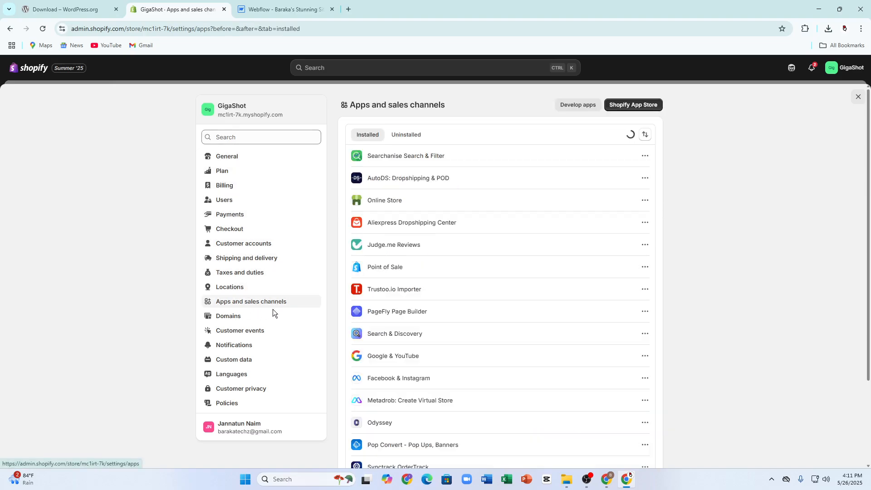
left_click(622, 104)
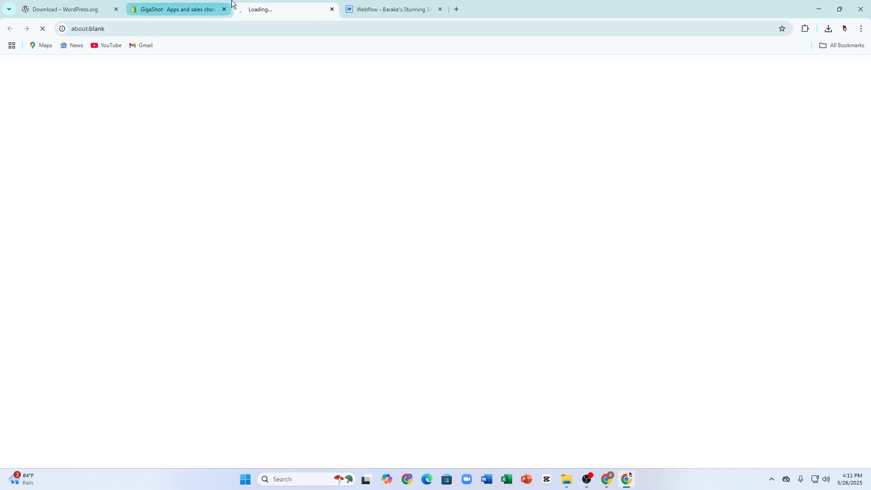
left_click(377, 7)
left_click(300, 4)
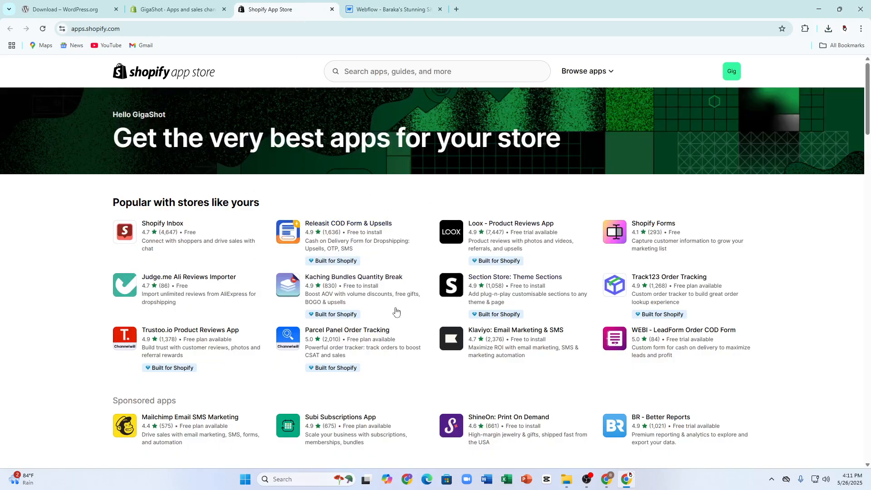
left_click(363, 78)
type("app")
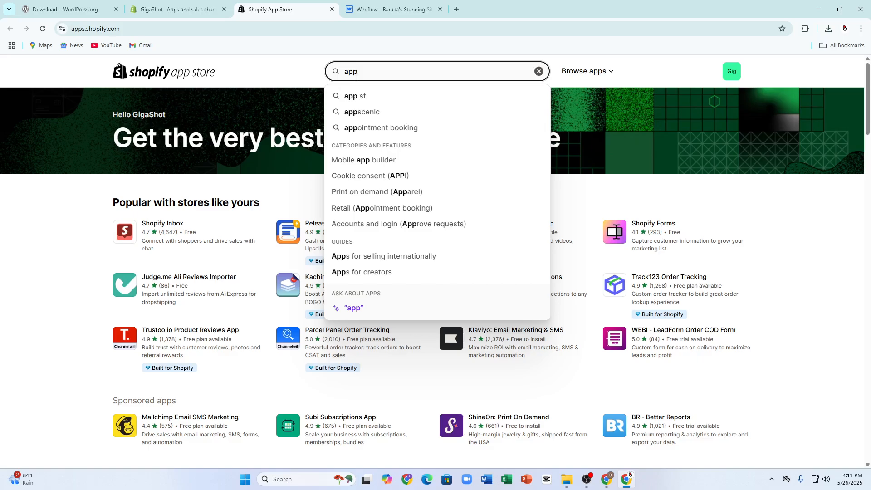
key("ctrl+shift+Tab")
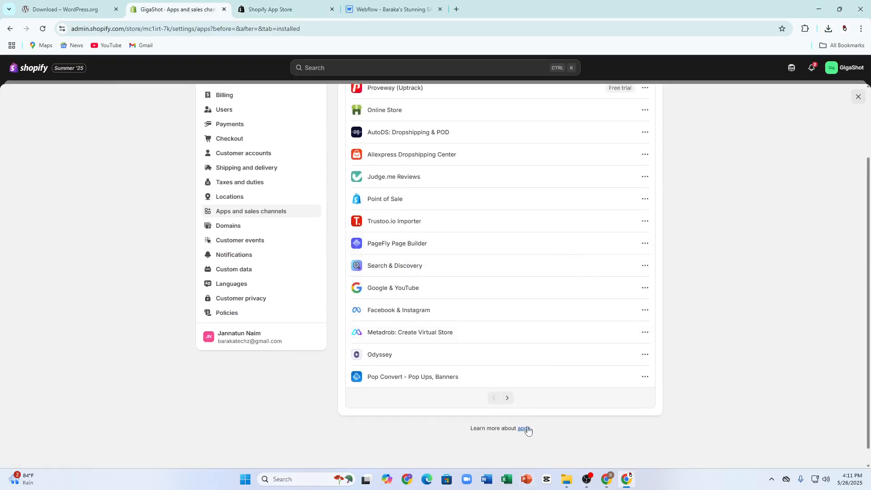
Step: Open the apps help article, then show the next page of installed apps
left_click(524, 429)
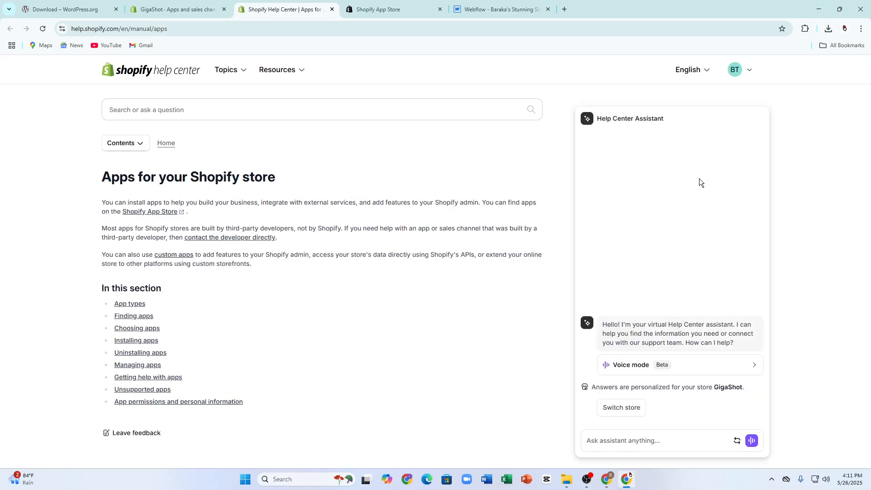
left_click(177, 10)
scroll(389, 198, "down", 1)
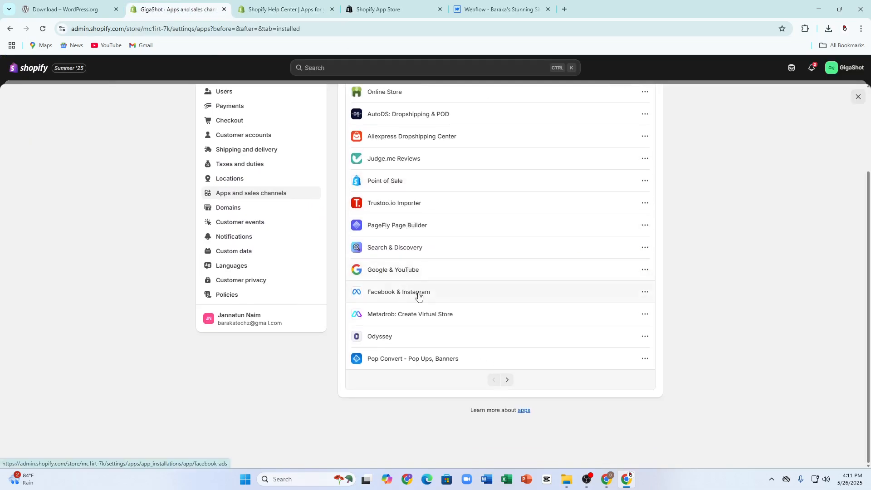
left_click(508, 379)
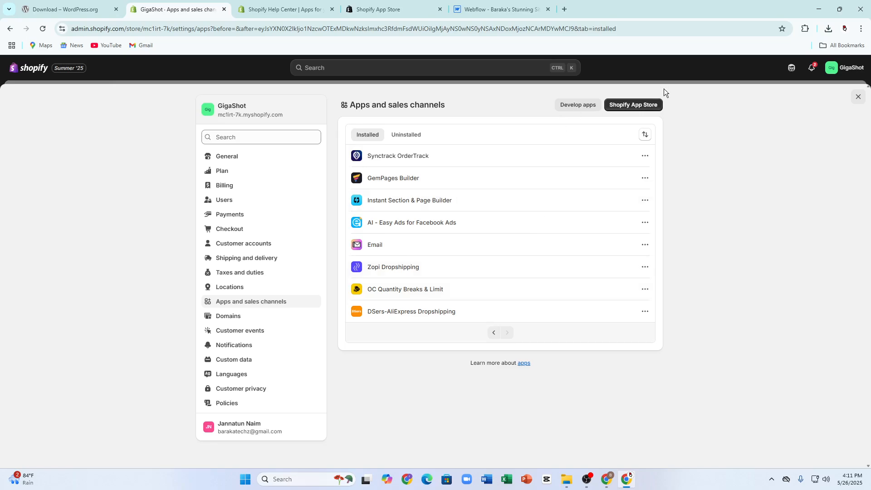
left_click(569, 108)
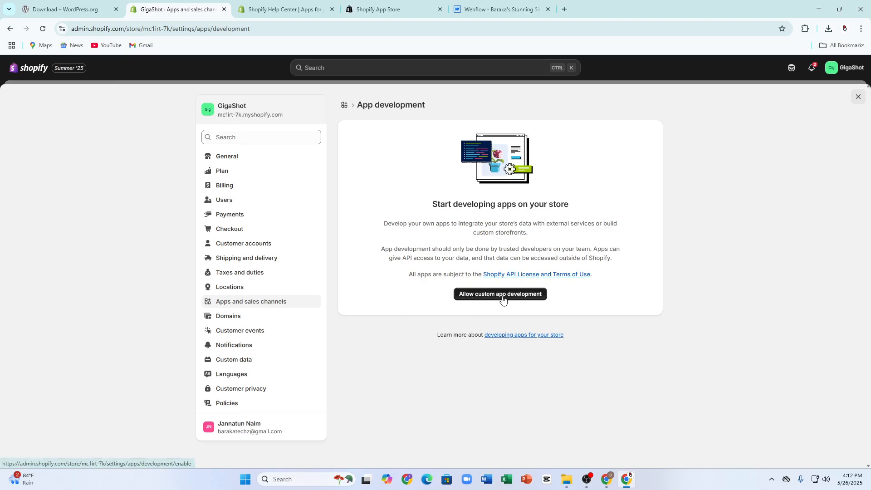
Step: Allow custom app development for the GigaShot store after reviewing the access-token warnings
left_click(472, 294)
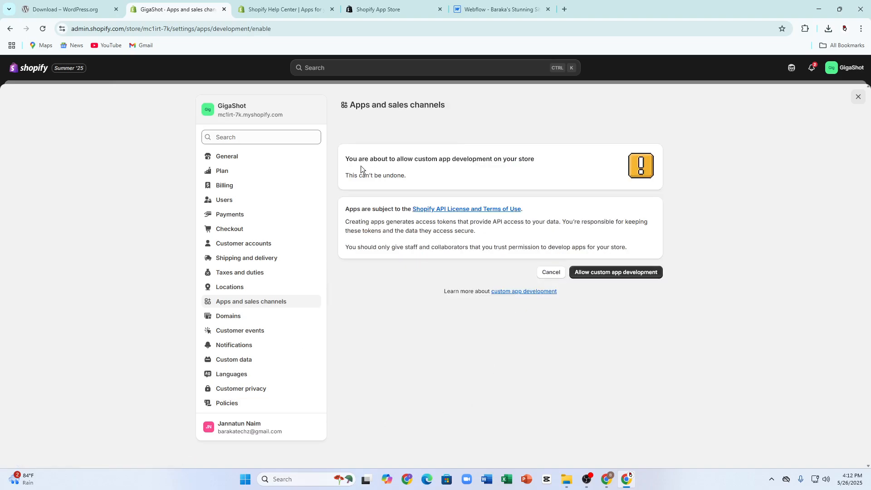
left_click_drag(347, 157, 524, 160)
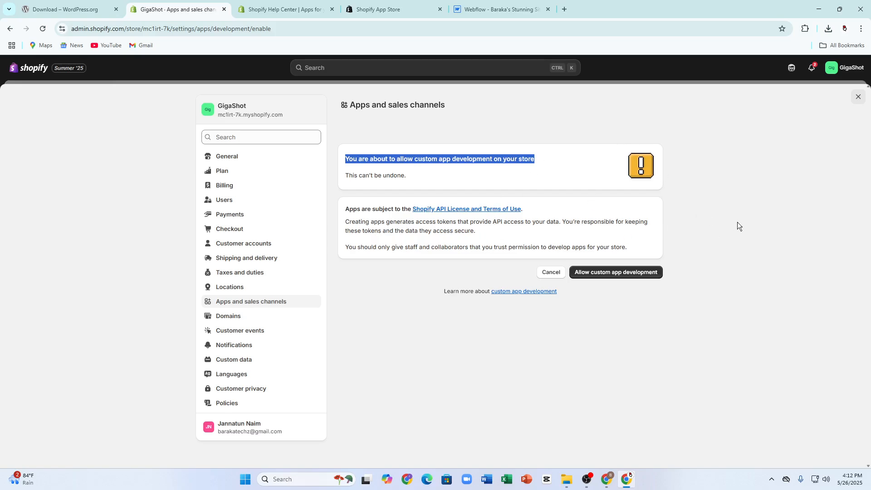
left_click(348, 218)
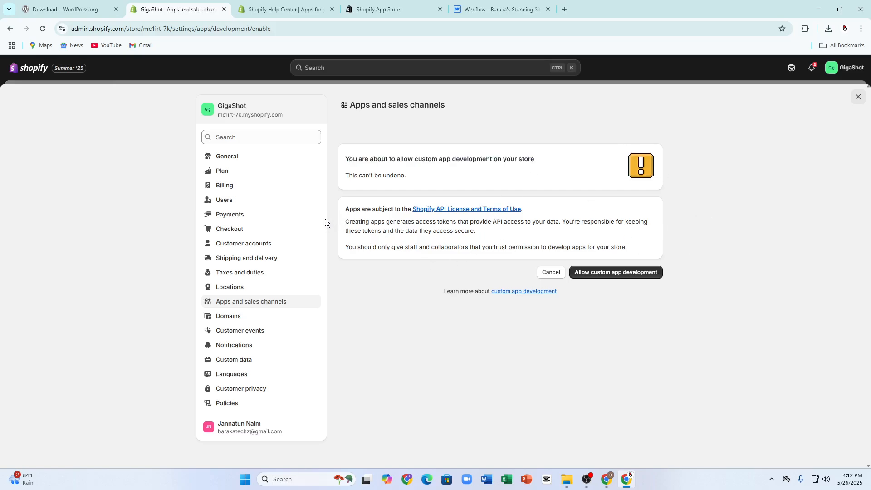
left_click_drag(347, 223, 565, 222)
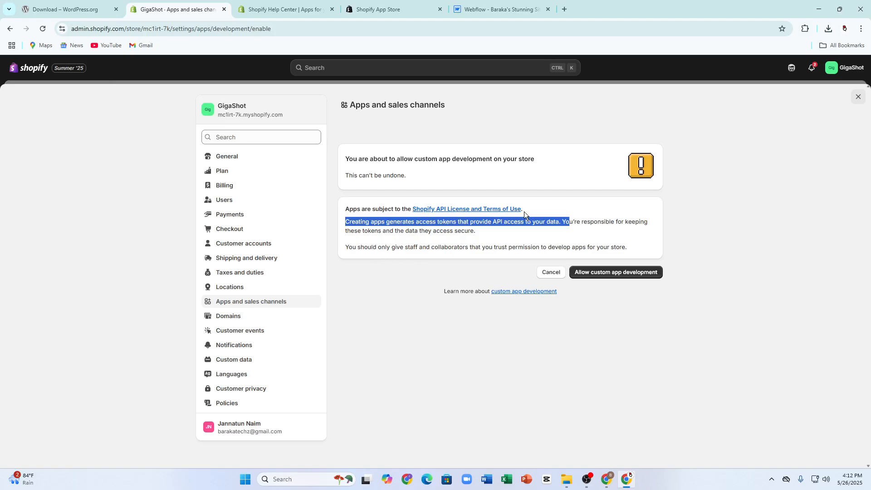
left_click(624, 272)
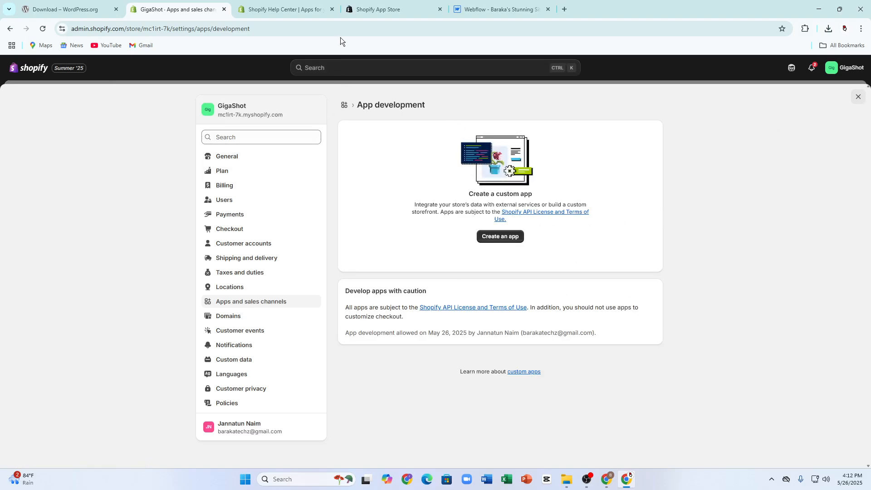
left_click(384, 9)
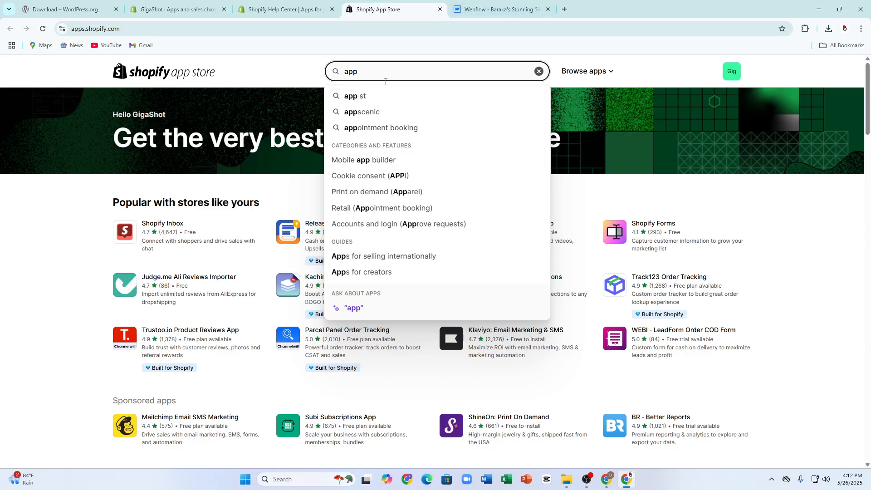
Step: Search the Shopify App Store for 'app development', fix the typo, and browse the results
type("dev")
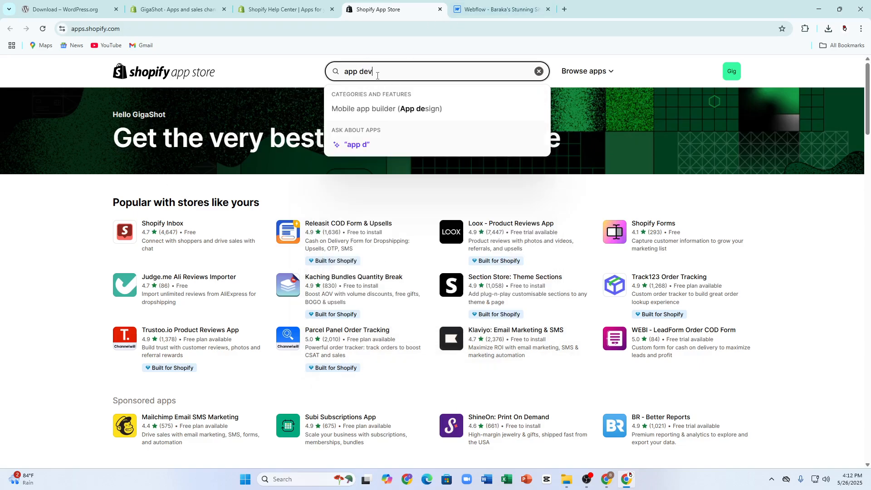
type("eelop")
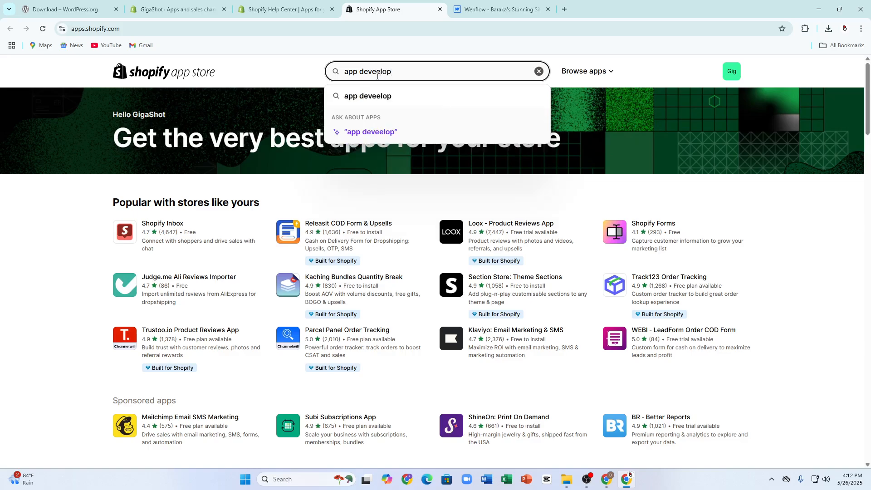
type("ment")
key("Return")
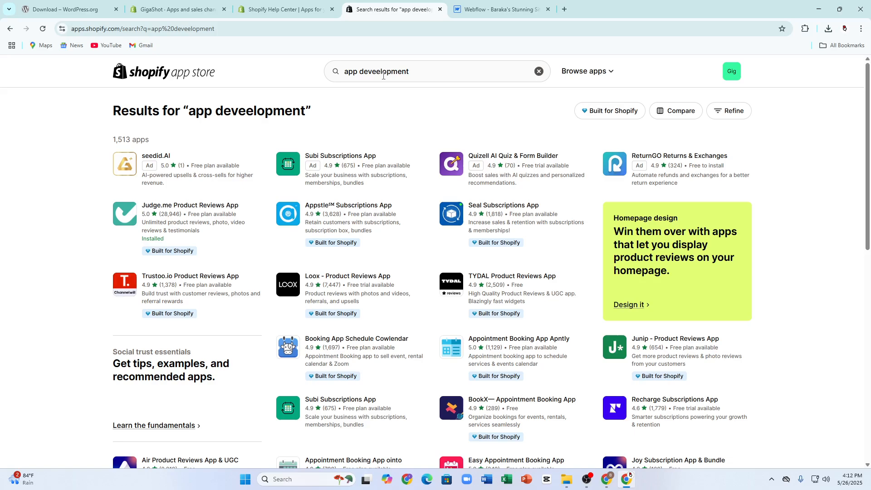
left_click(380, 71)
key("BackSpace")
key("Return")
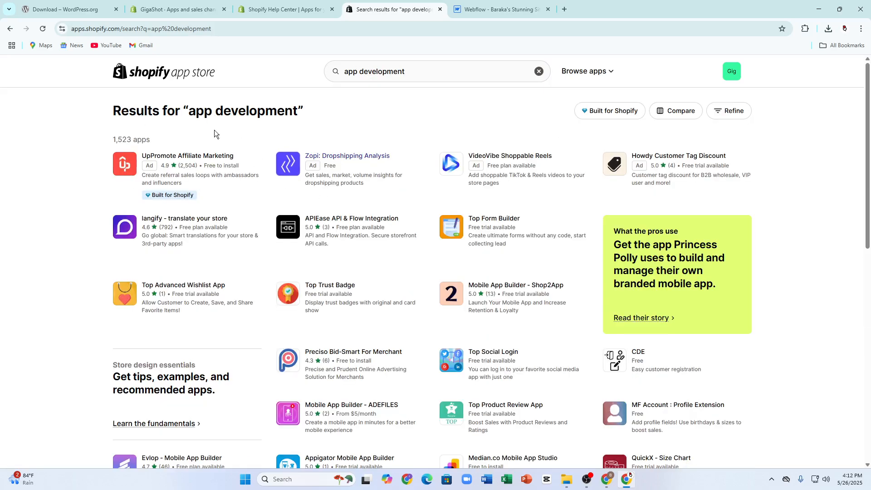
scroll(374, 269, "down", 1)
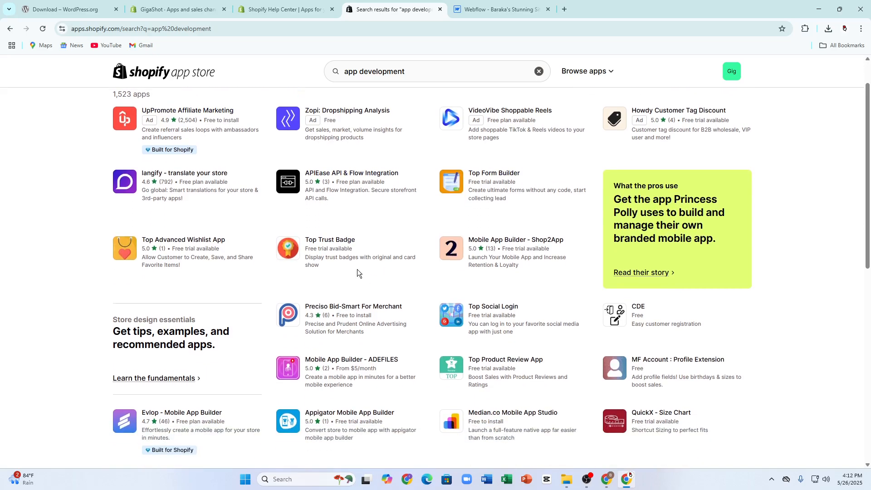
scroll(272, 229, "down", 4)
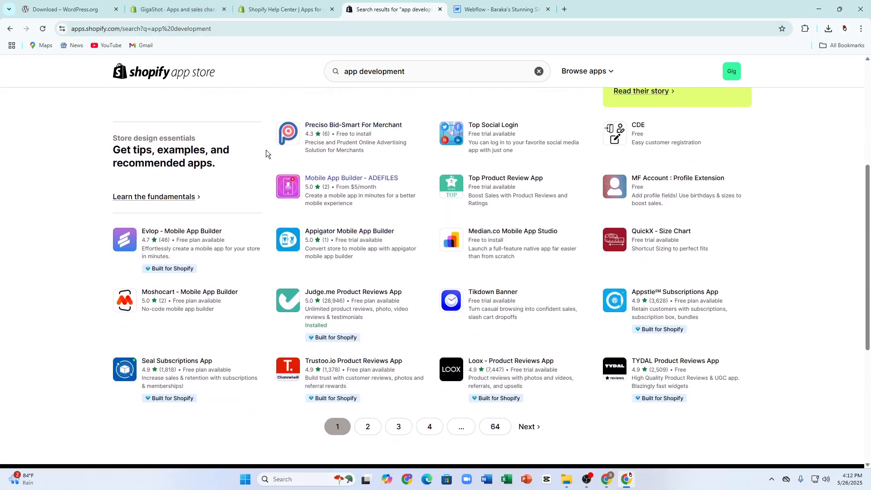
scroll(281, 145, "up", 5)
scroll(294, 139, "up", 1)
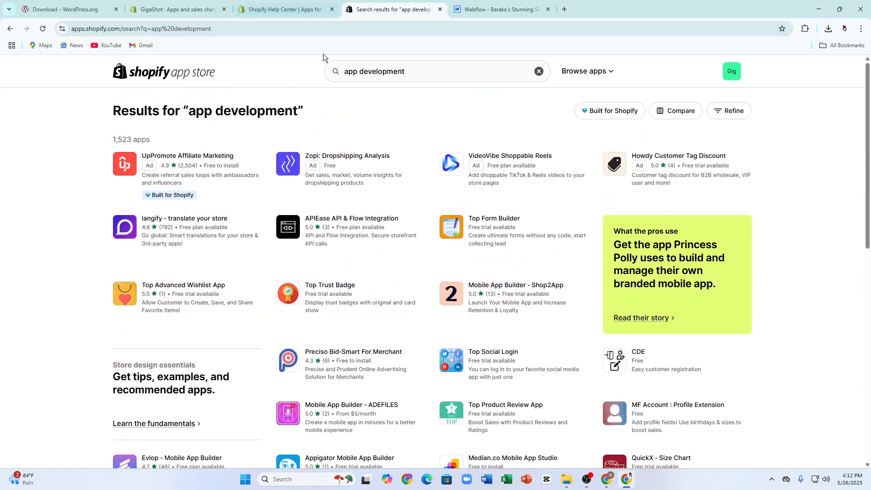
Step: Check the Help Center, admin and Webflow tabs, then close the Help Center article
left_click(264, 4)
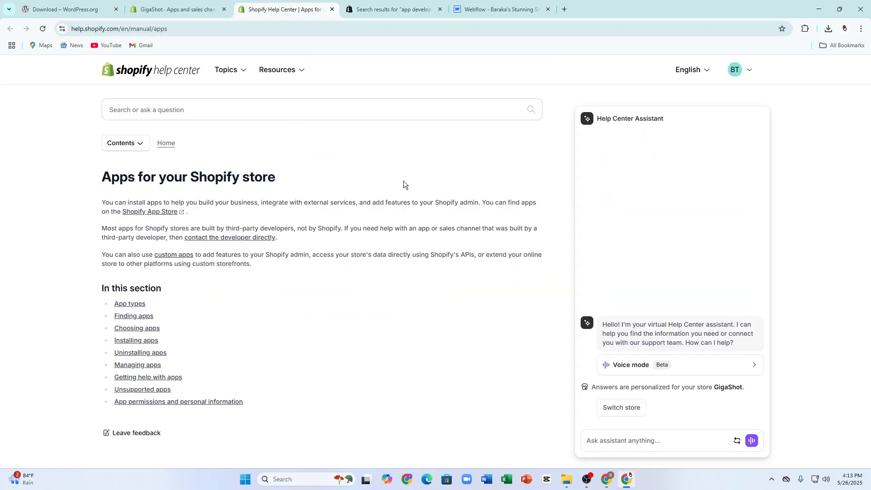
scroll(404, 180, "down", 1)
left_click(186, 9)
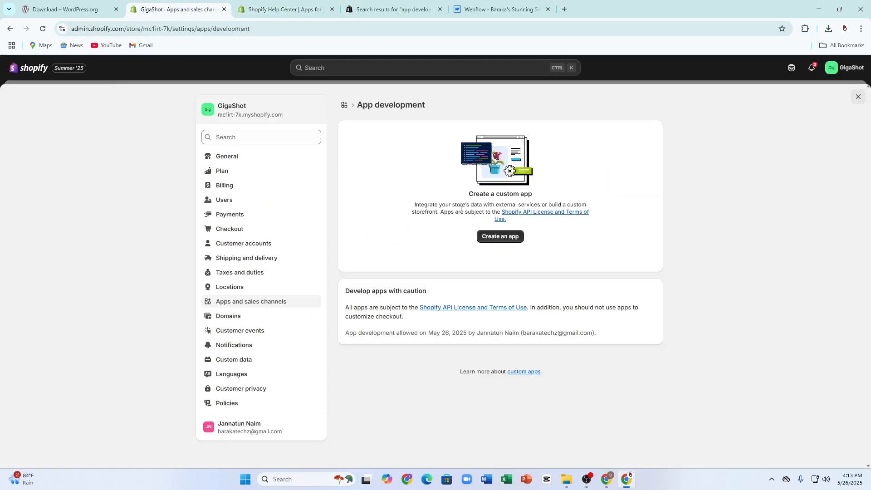
left_click(407, 4)
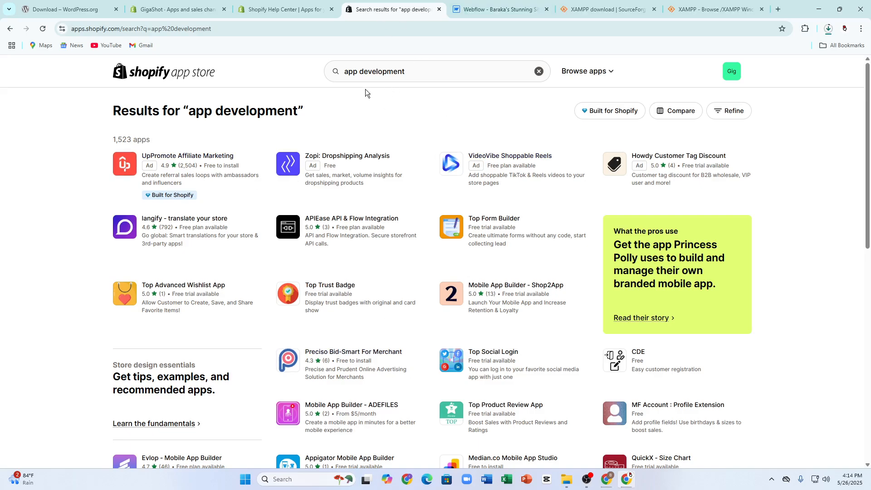
left_click(497, 9)
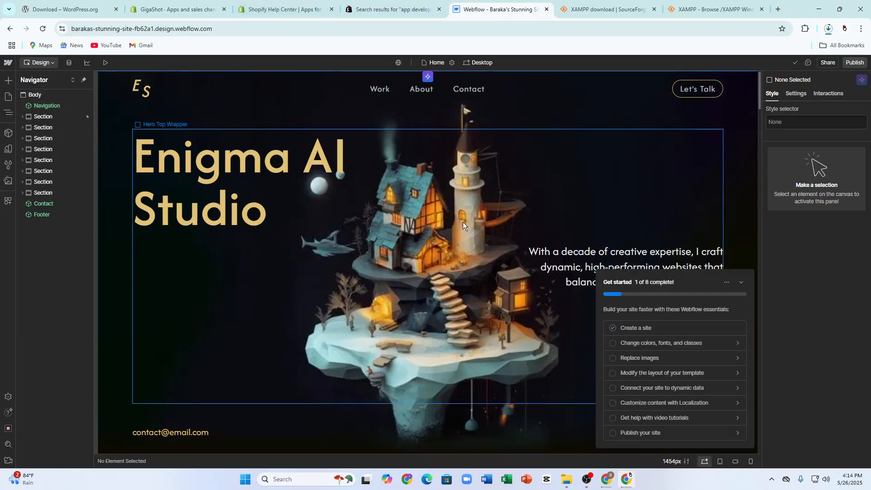
left_click(290, 10)
left_click(204, 8)
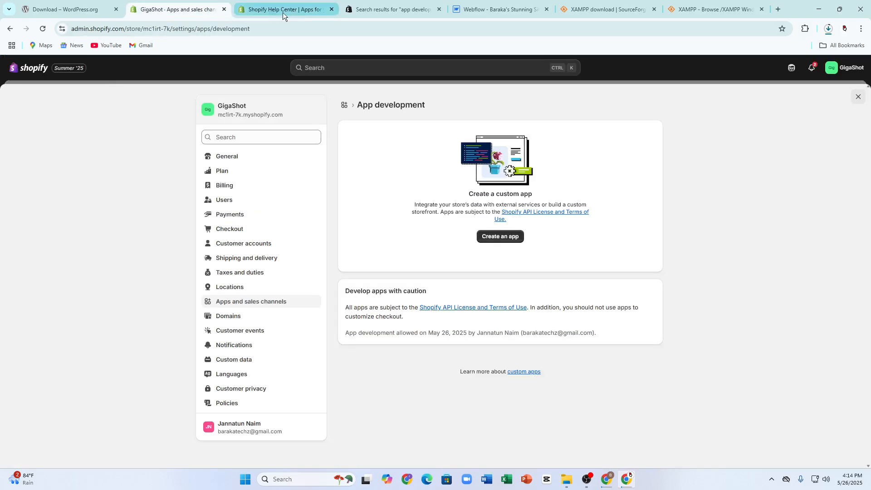
left_click(313, 9)
left_click(332, 9)
Step: Create a new custom app named 'Coustom App' from App development settings
left_click(177, 9)
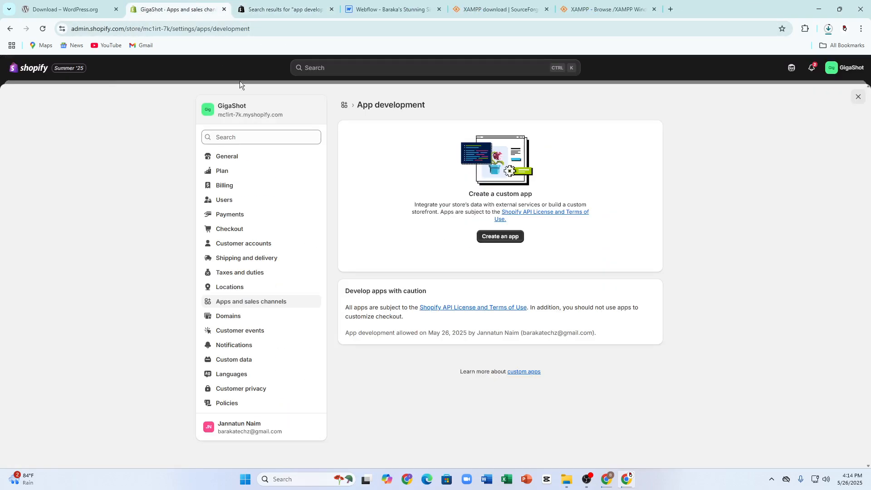
left_click(504, 238)
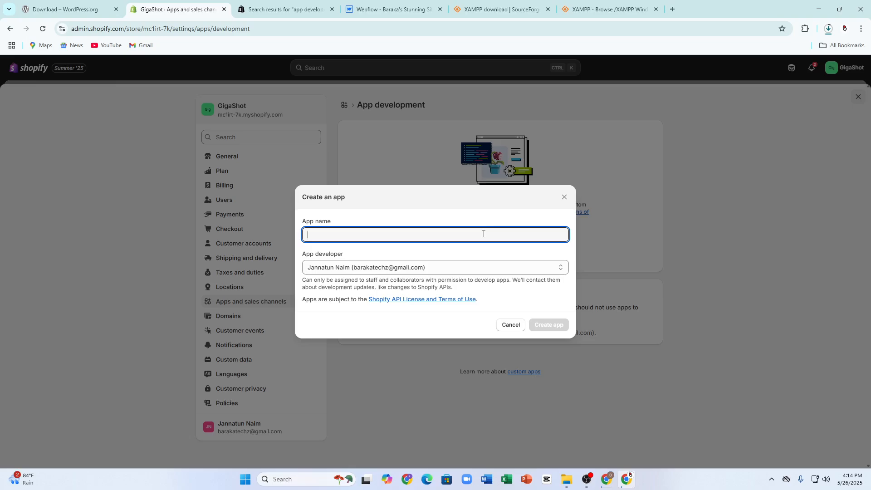
type("AP")
key("BackSpace")
type("C")
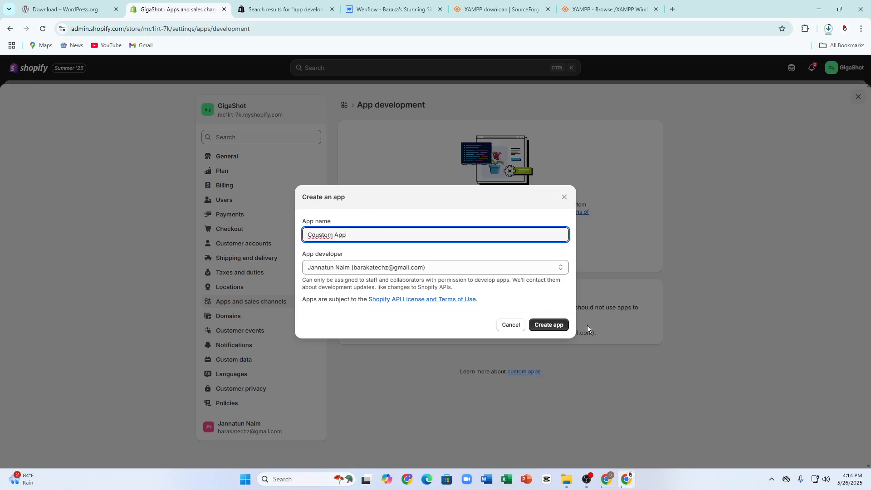
left_click(557, 325)
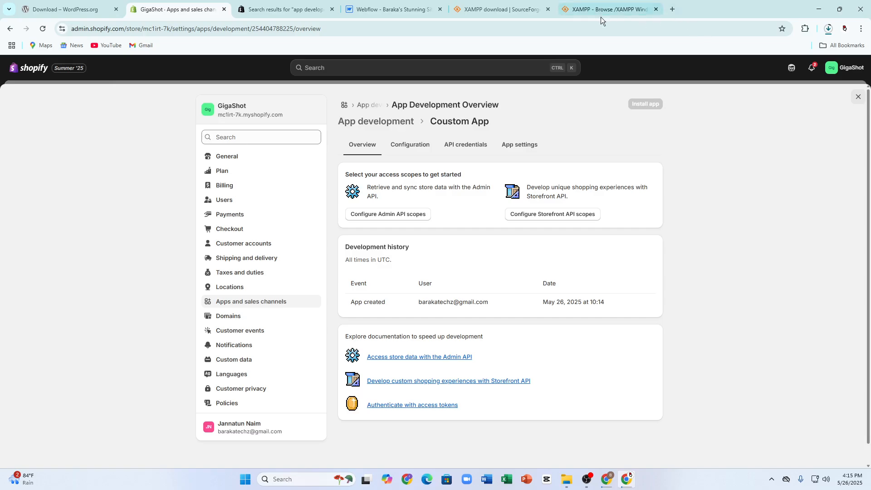
right_click(338, 375)
left_click(744, 303)
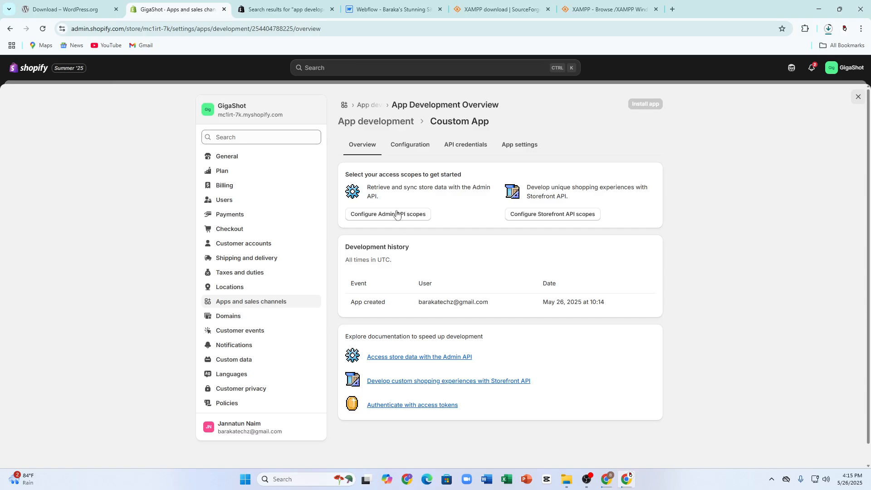
left_click(398, 146)
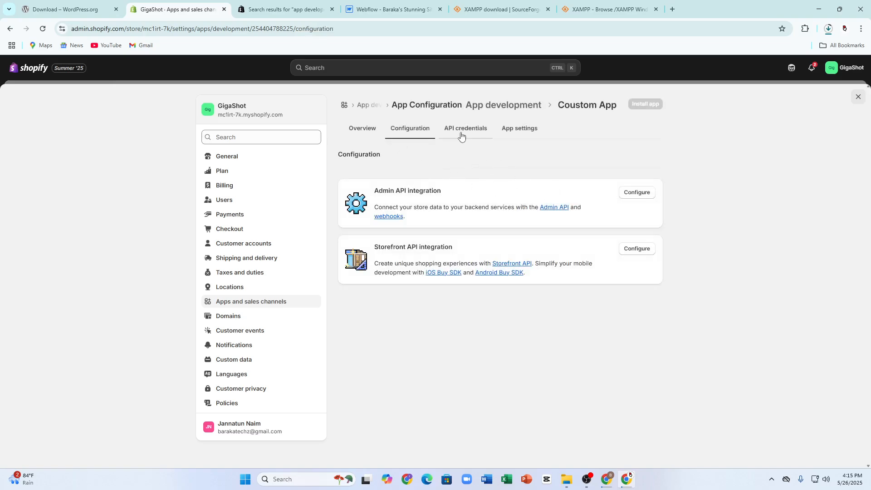
left_click(461, 134)
left_click(524, 135)
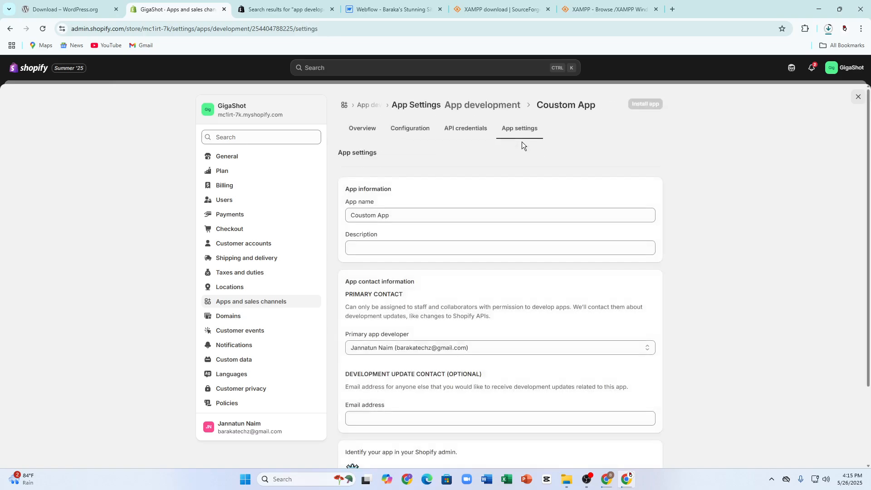
left_click(370, 252)
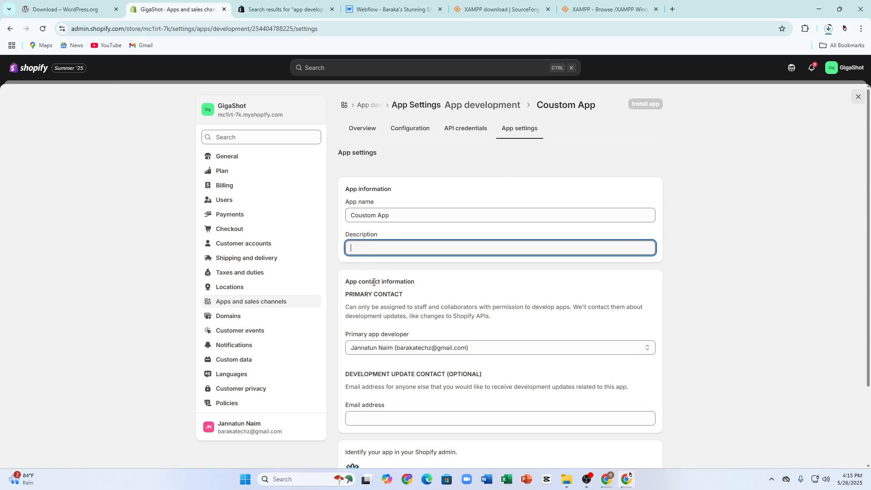
scroll(393, 303, "down", 2)
scroll(430, 251, "up", 2)
left_click(358, 130)
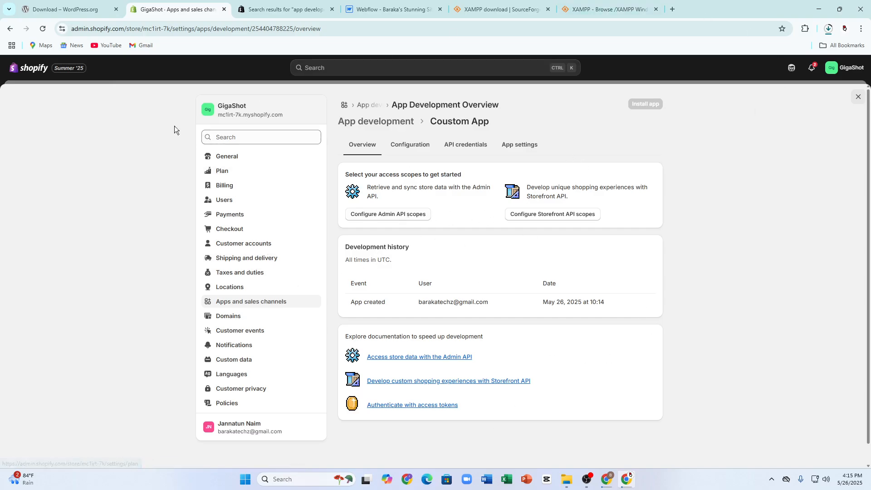
left_click(29, 68)
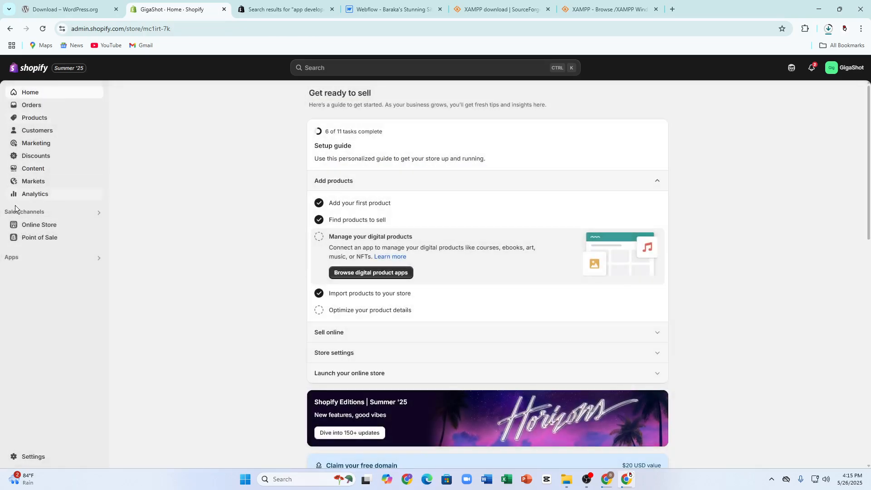
Step: Open the Copy of Dawn theme's code editor, then exit back to Themes
left_click(33, 225)
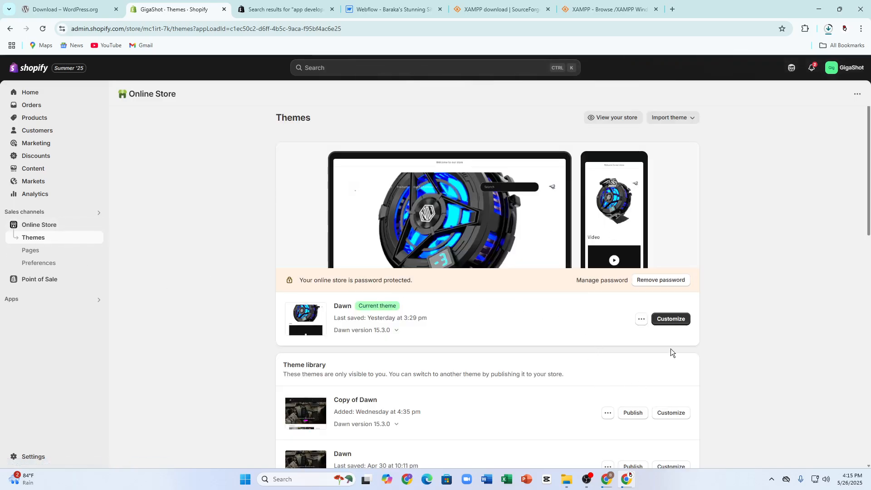
scroll(431, 290, "down", 5)
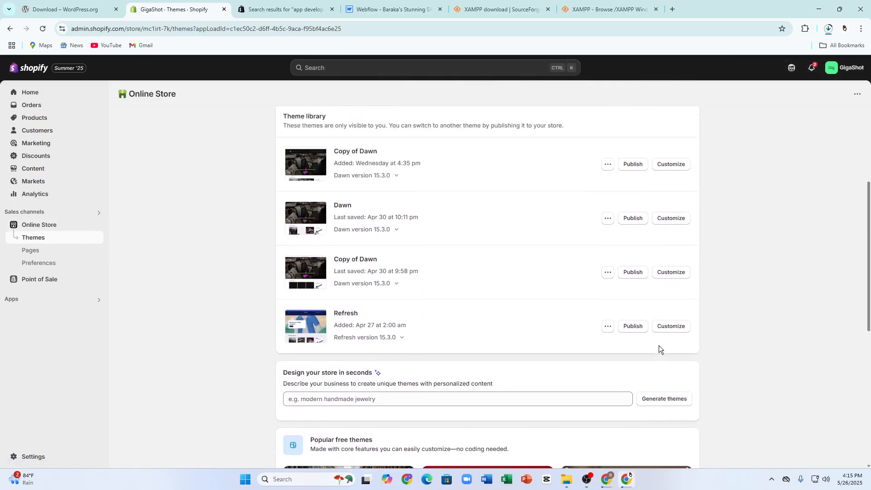
scroll(659, 345, "up", 5)
left_click(640, 317)
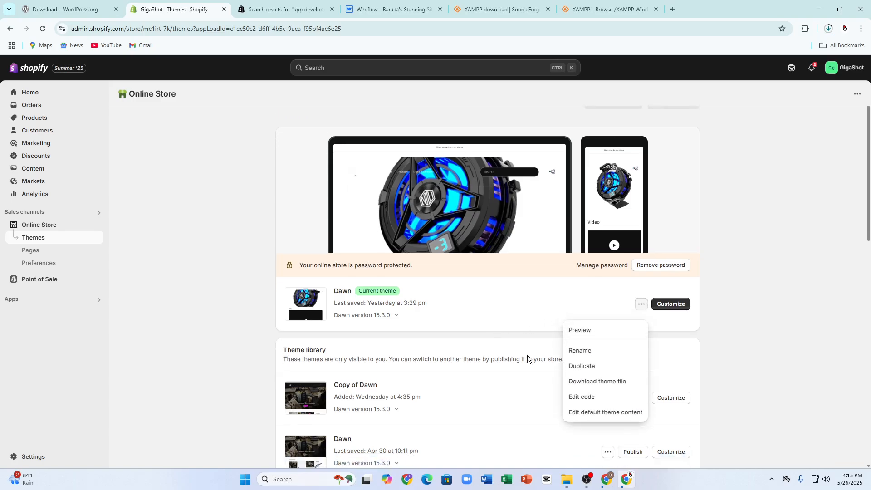
scroll(528, 355, "down", 2)
left_click(660, 284)
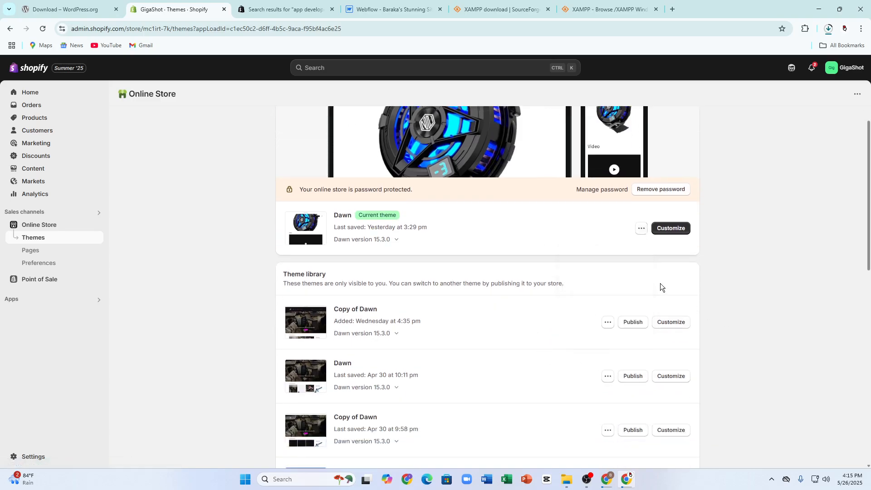
left_click(608, 324)
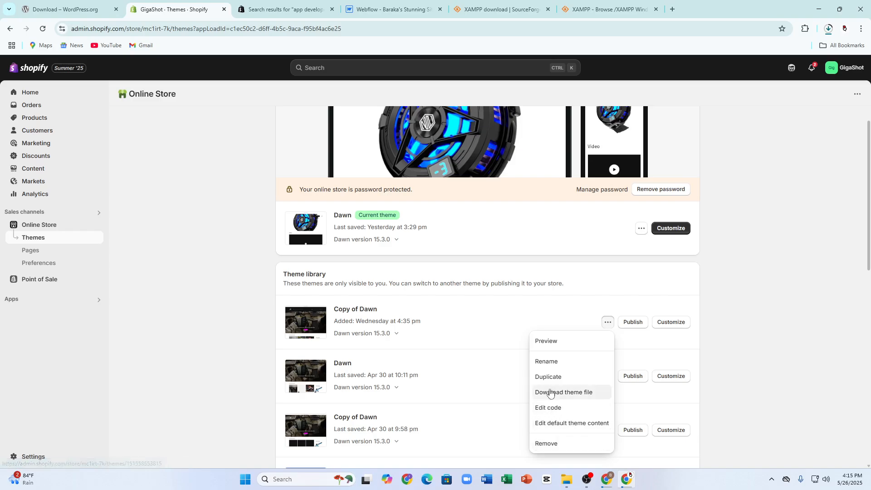
left_click(562, 410)
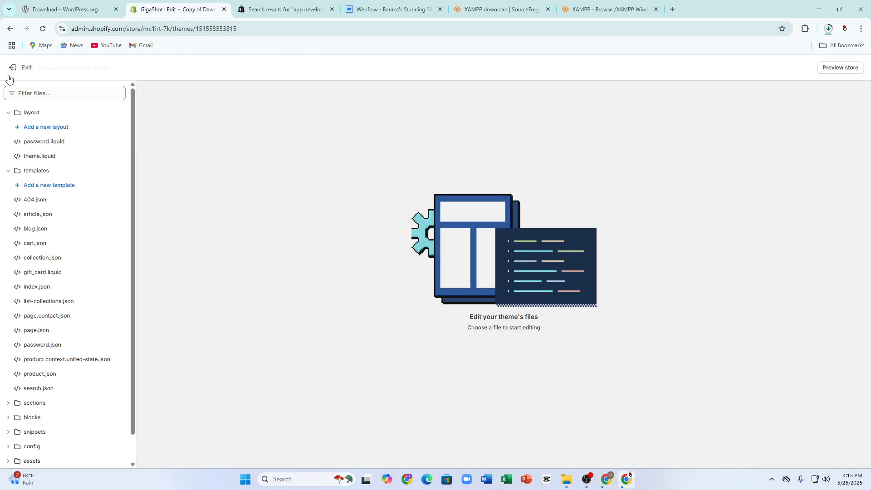
left_click(13, 69)
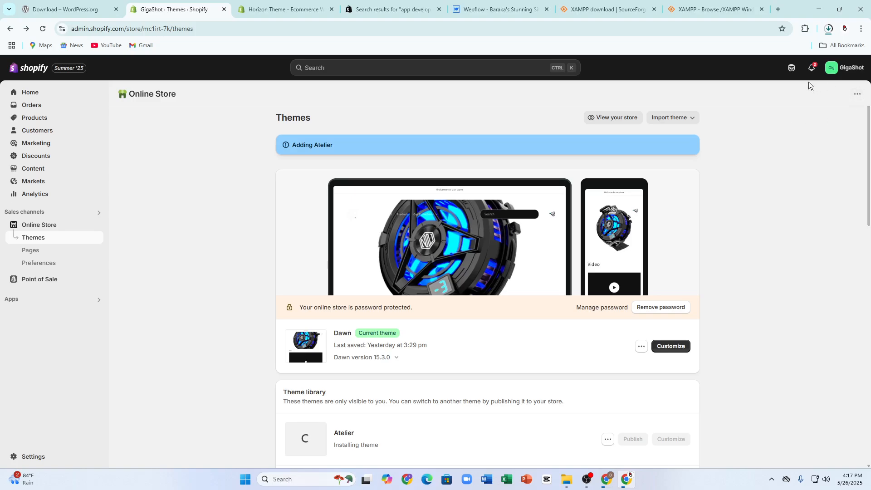
Step: Start a theme zip upload but cancel without choosing a file, then go to the Webflow designer
left_click(654, 119)
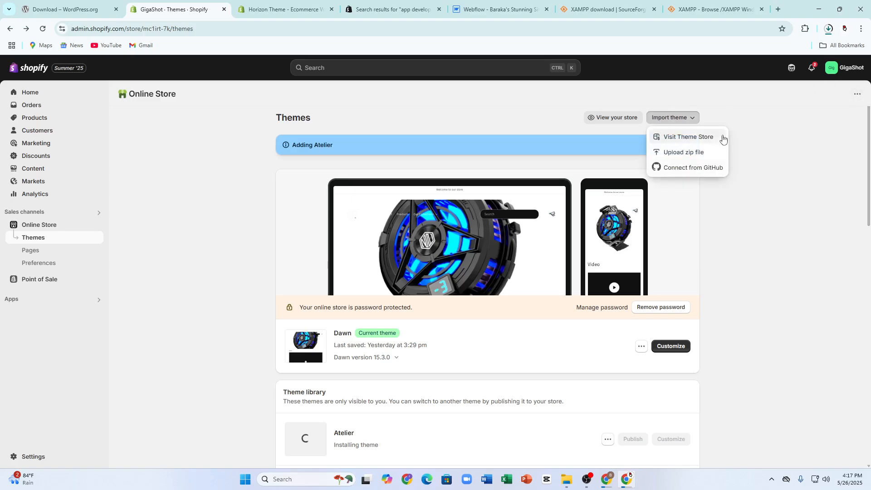
left_click(751, 151)
scroll(722, 284, "down", 7)
scroll(662, 194, "up", 7)
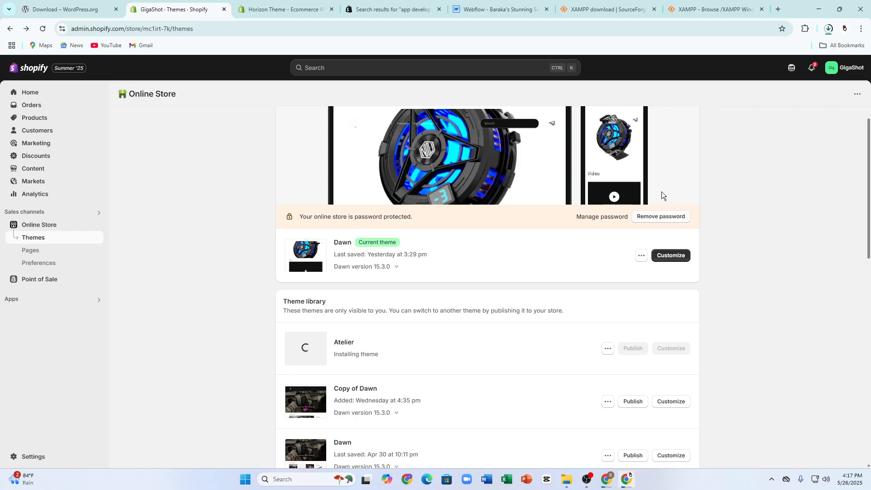
left_click(675, 119)
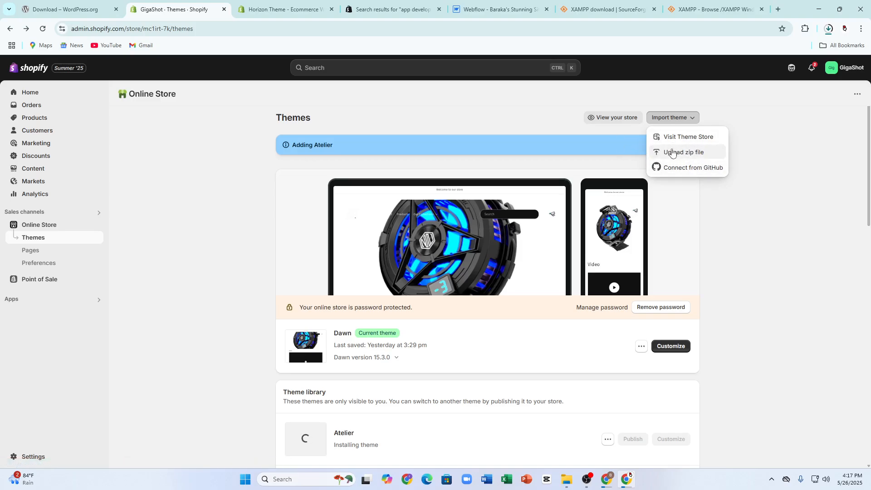
left_click(705, 162)
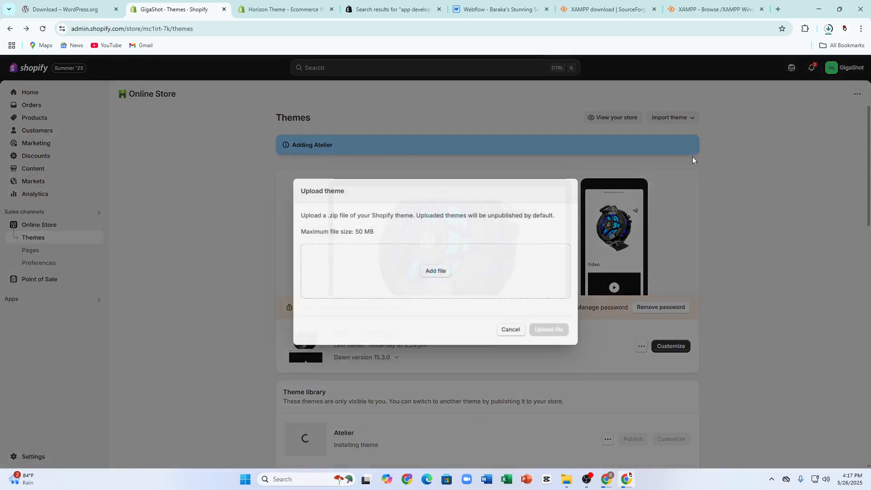
left_click(433, 275)
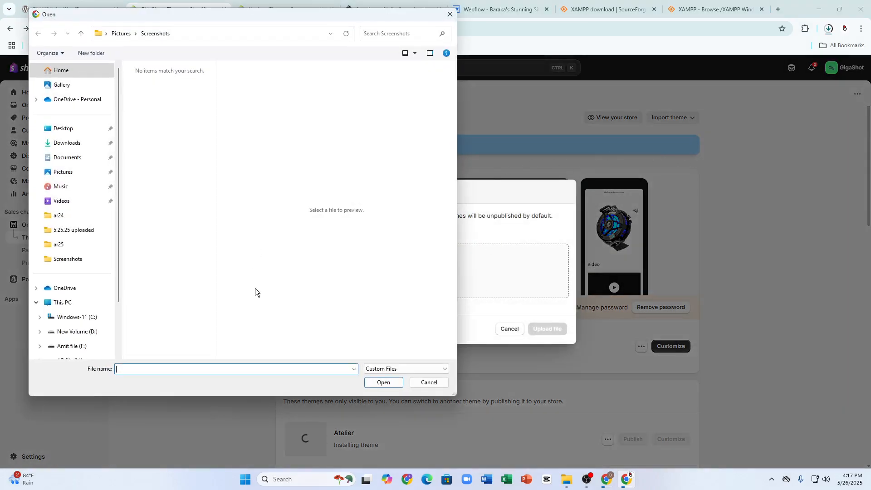
left_click(449, 14)
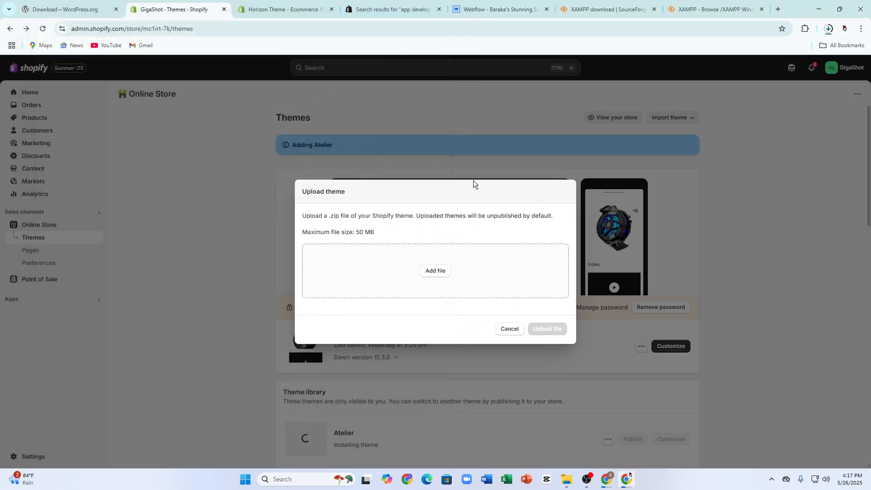
left_click(503, 10)
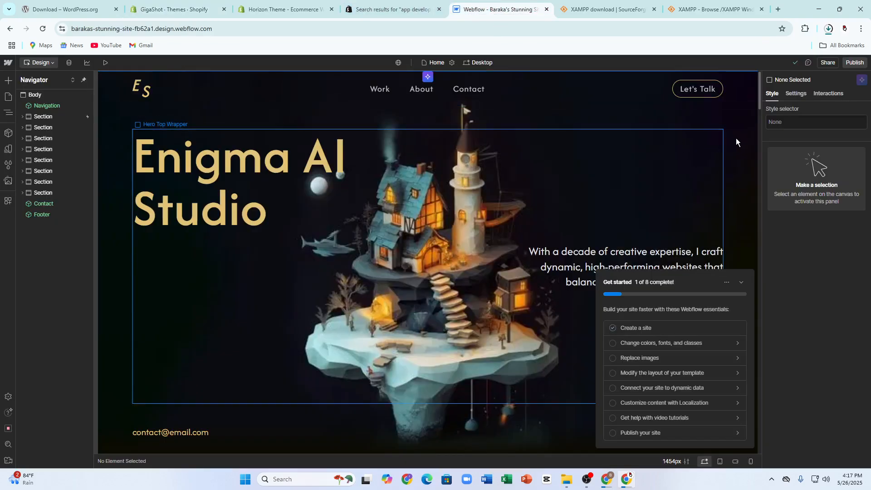
Step: Select the Enigma AI Studio hero heading and its wrapper, then edit the heading text
scroll(240, 268, "down", 5)
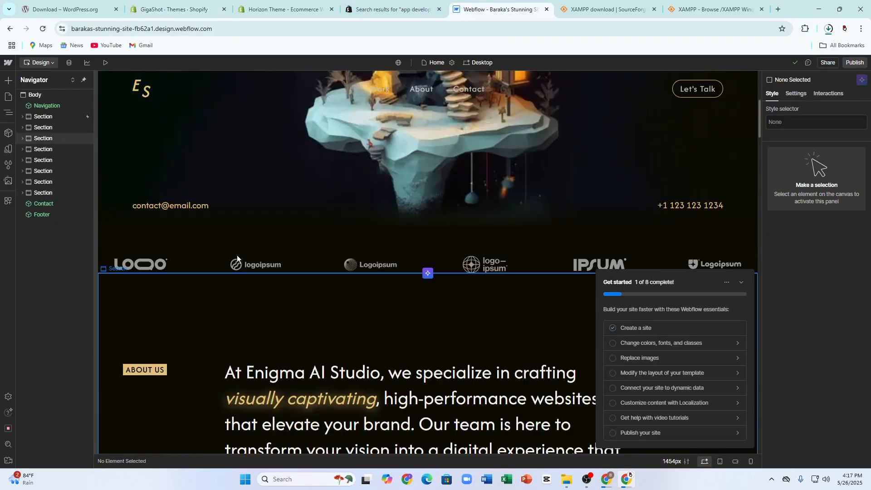
scroll(237, 257, "up", 5)
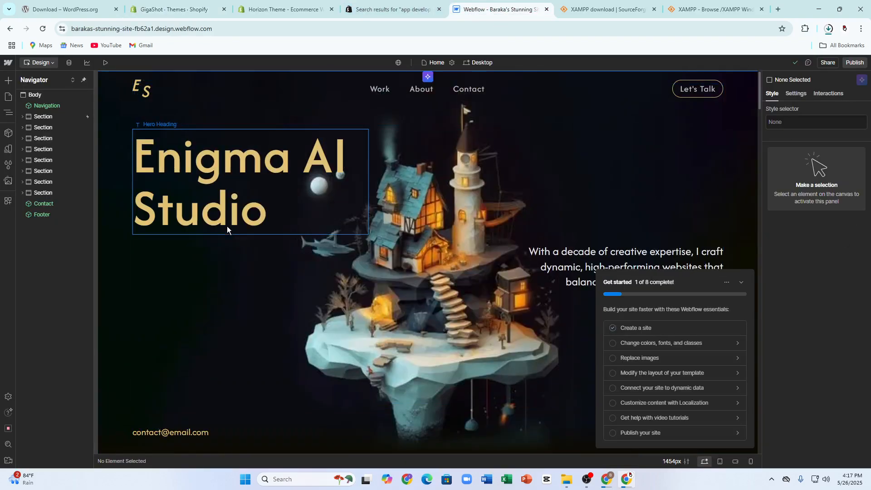
left_click(200, 186)
scroll(801, 291, "down", 6)
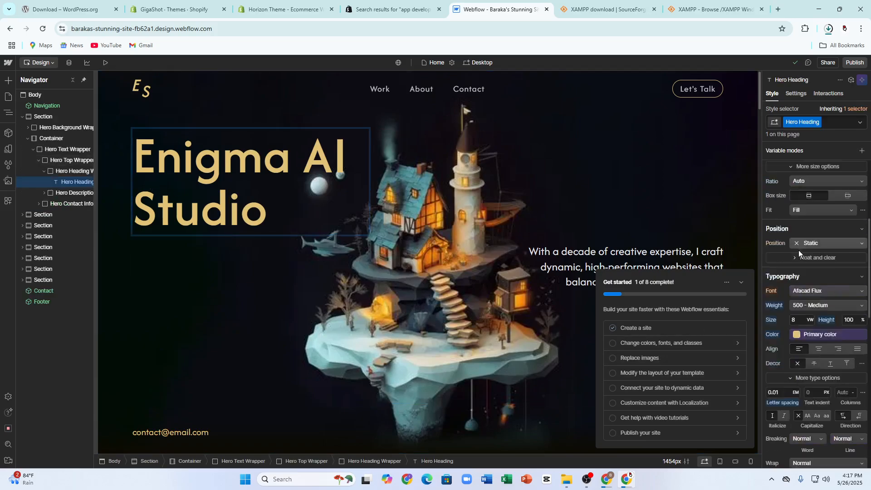
scroll(798, 249, "up", 6)
left_click(553, 177)
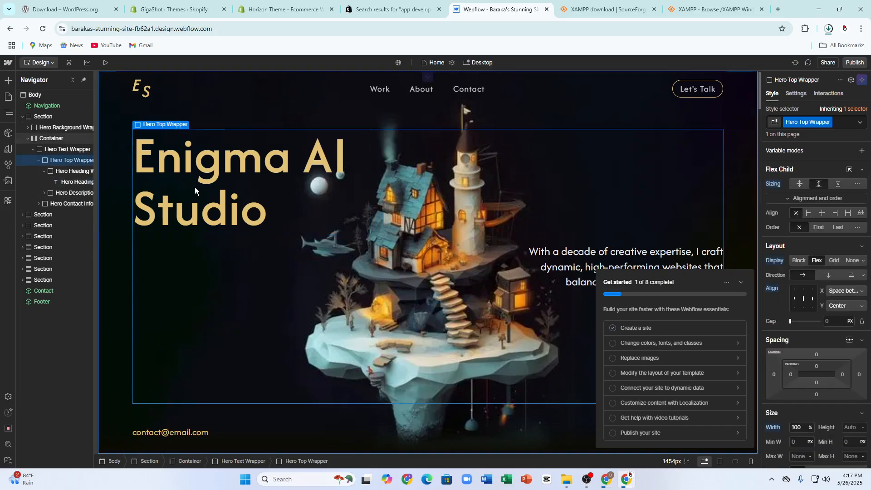
double_click(235, 177)
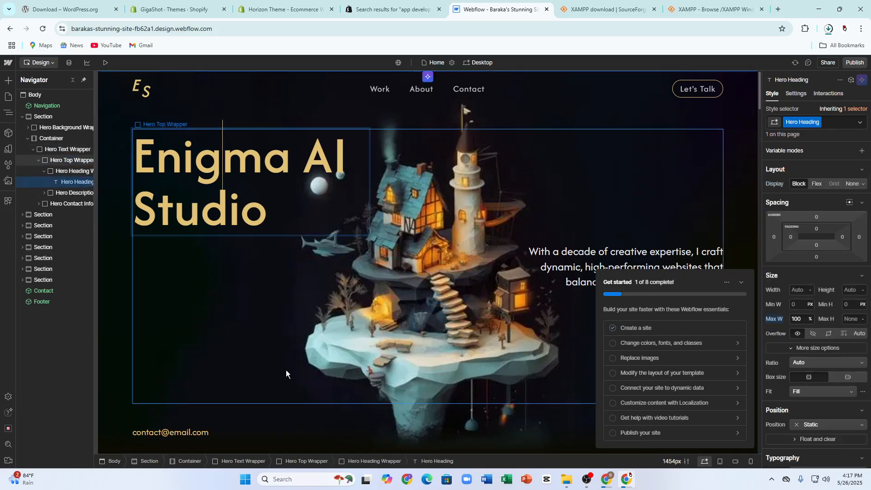
Step: Bring up the Publish destinations with the staging webflow.io domain checked
scroll(252, 249, "down", 12)
scroll(812, 218, "down", 1)
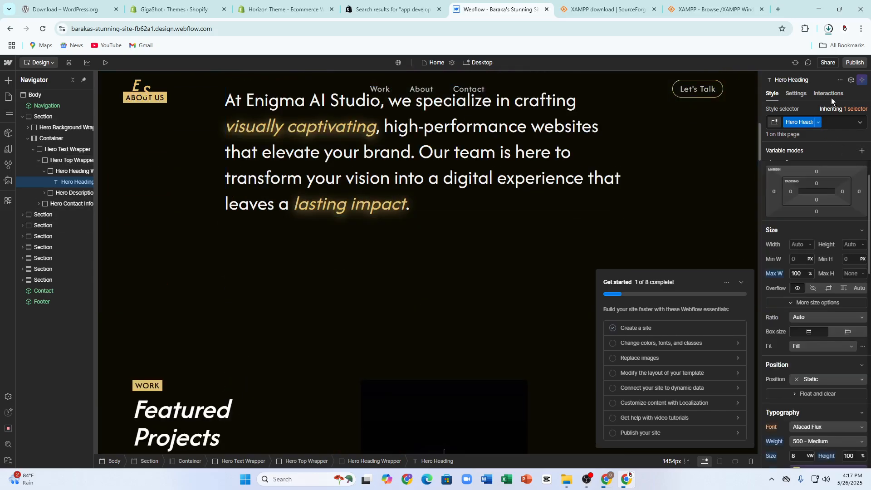
left_click(853, 65)
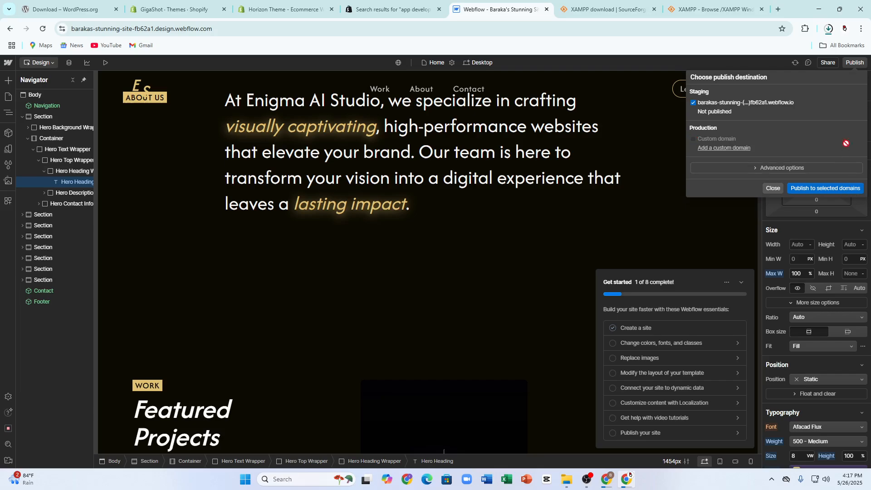
Step: Publish the site to the staging domain, then turn on and copy the read-only share link
left_click(758, 169)
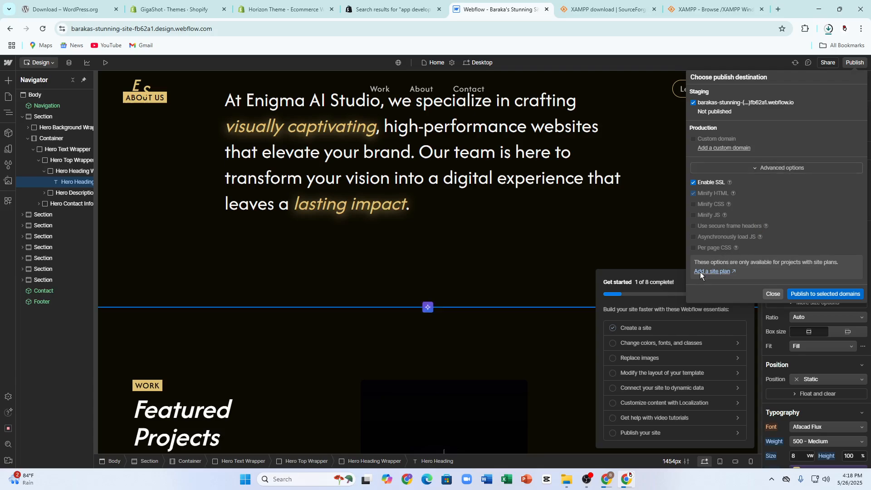
left_click(808, 294)
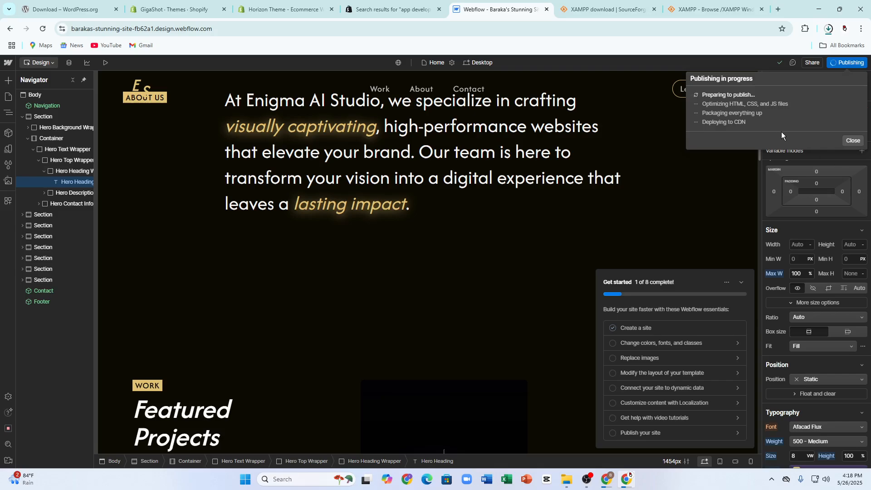
left_click(815, 64)
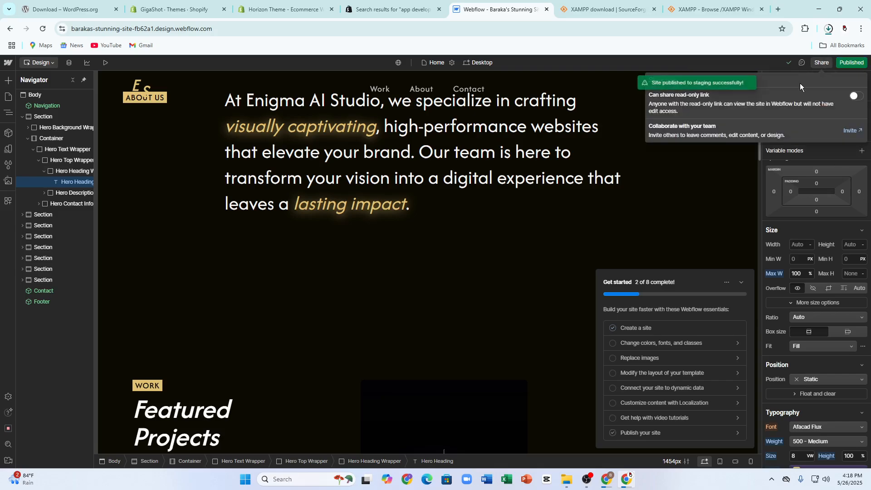
left_click(856, 96)
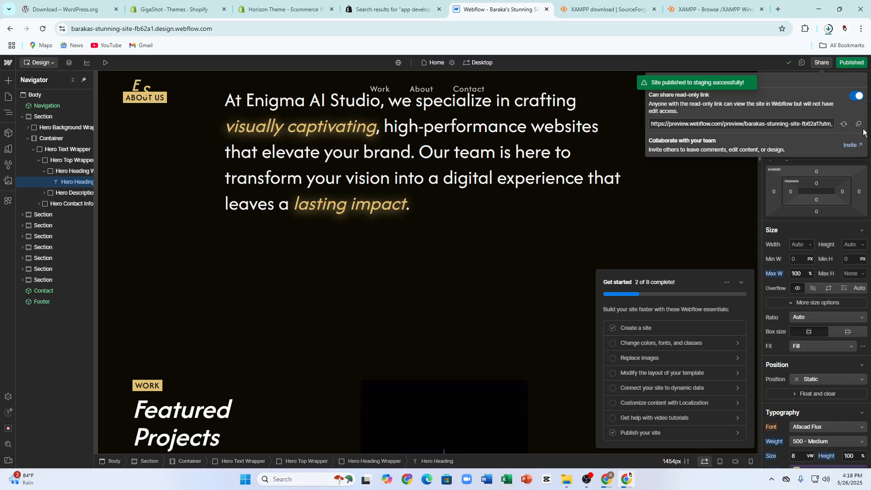
left_click(858, 125)
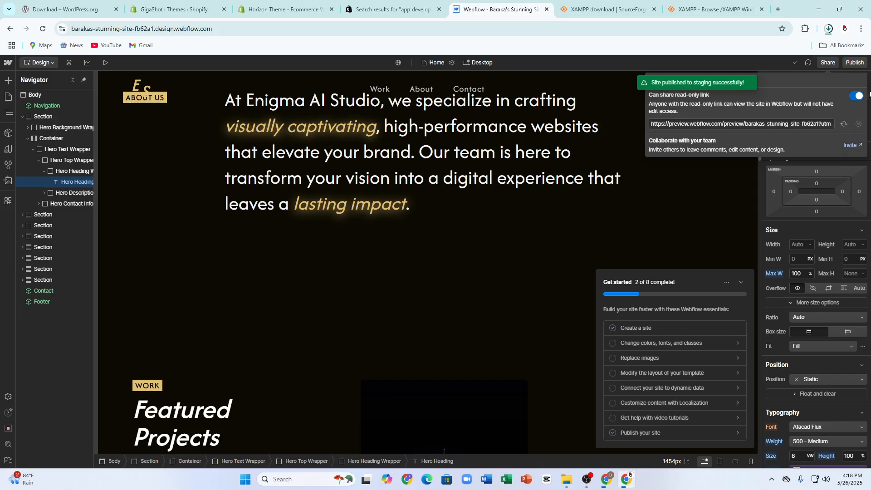
Step: Republish the site to staging, then deselect the staging domain in advanced publishing options
left_click(855, 62)
left_click(832, 192)
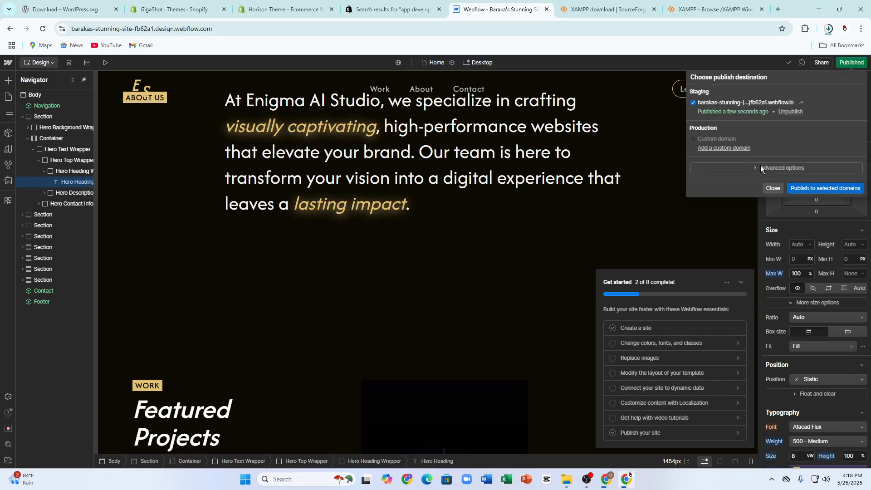
left_click(760, 166)
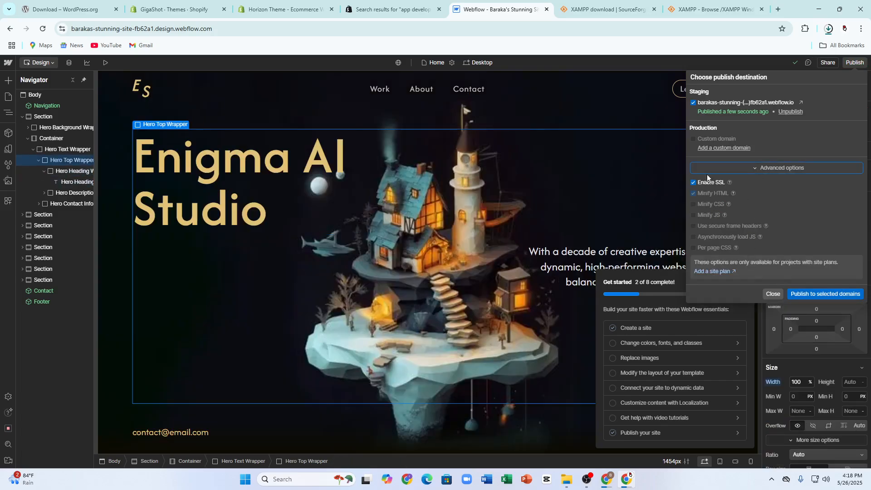
left_click(814, 294)
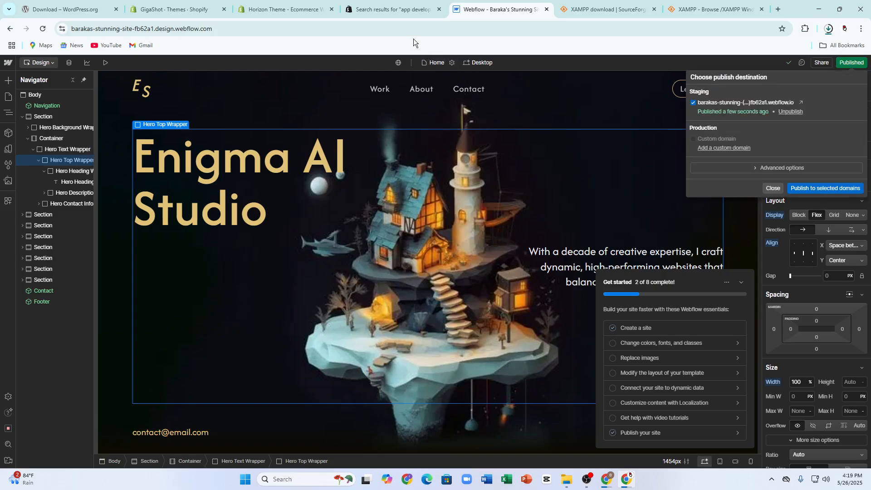
left_click(742, 166)
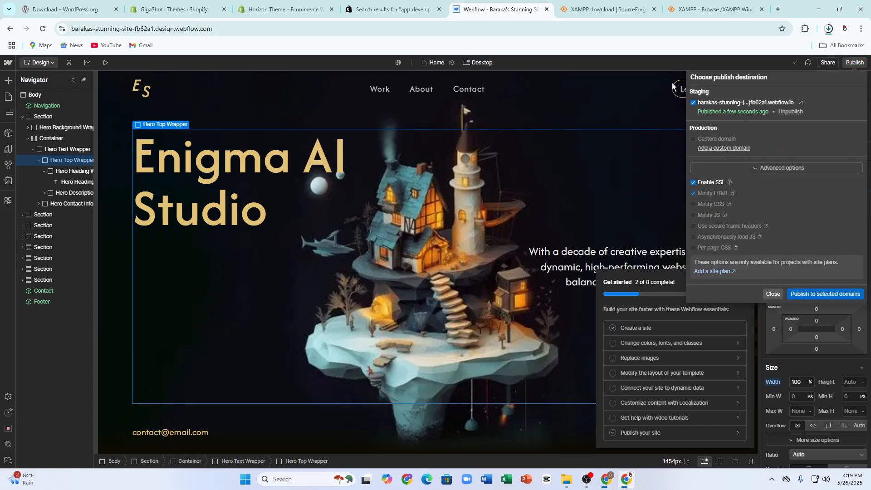
left_click(770, 103)
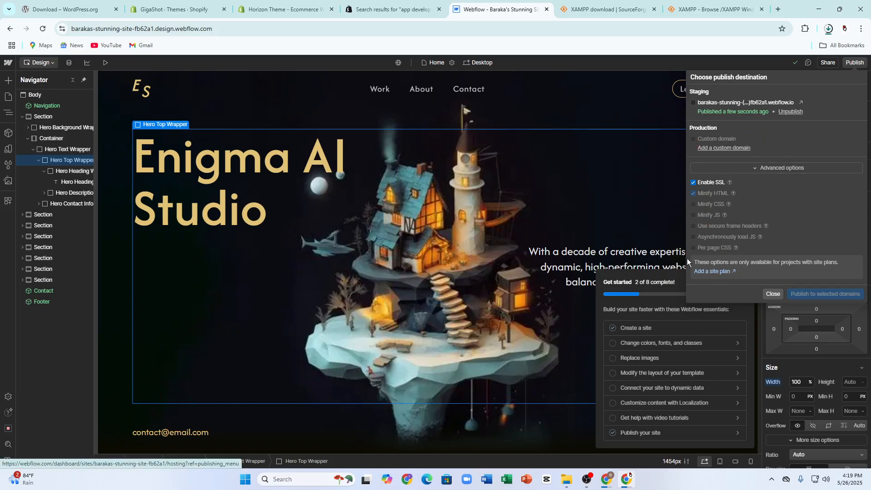
Step: Open and cancel the theme zip file picker on Shopify's Themes page, then return to Webflow
left_click(283, 9)
left_click(181, 9)
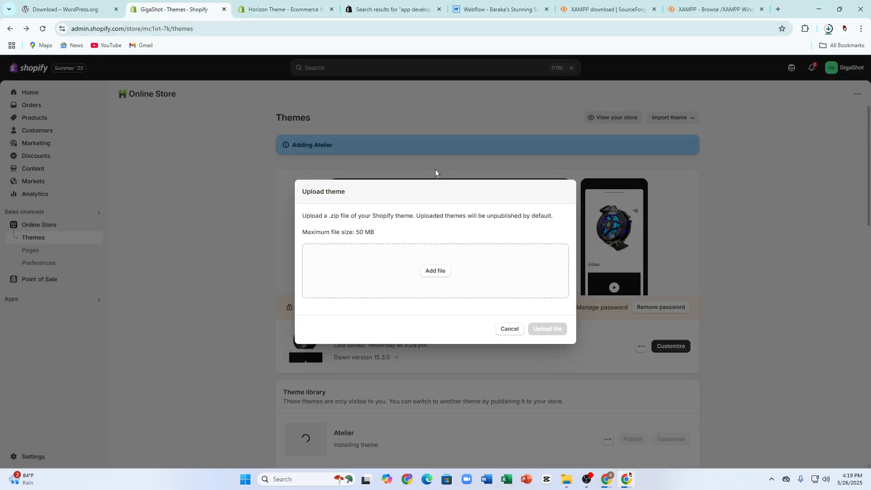
left_click(435, 270)
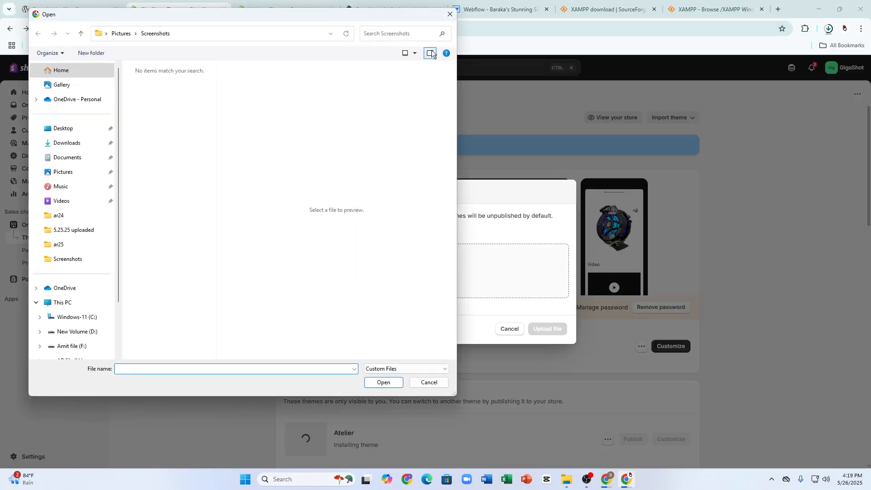
left_click(450, 14)
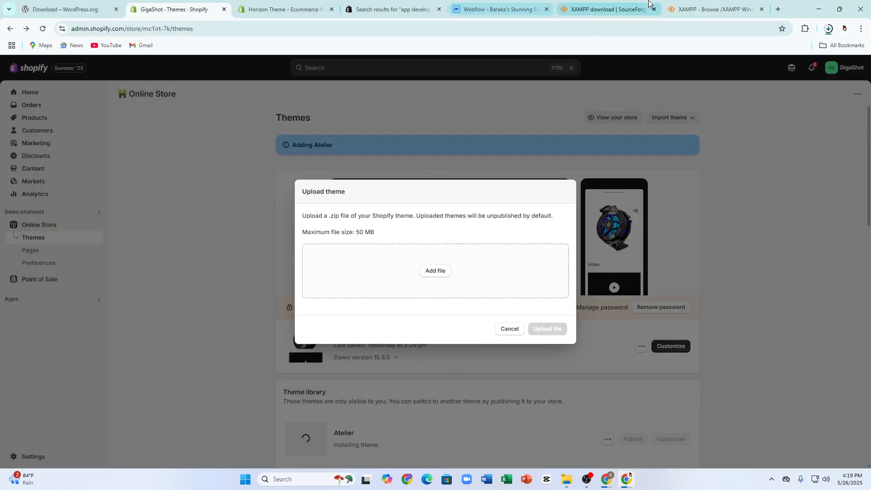
left_click(496, 8)
Step: Reopen the Enigma AI Studio site sharing settings
left_click(824, 64)
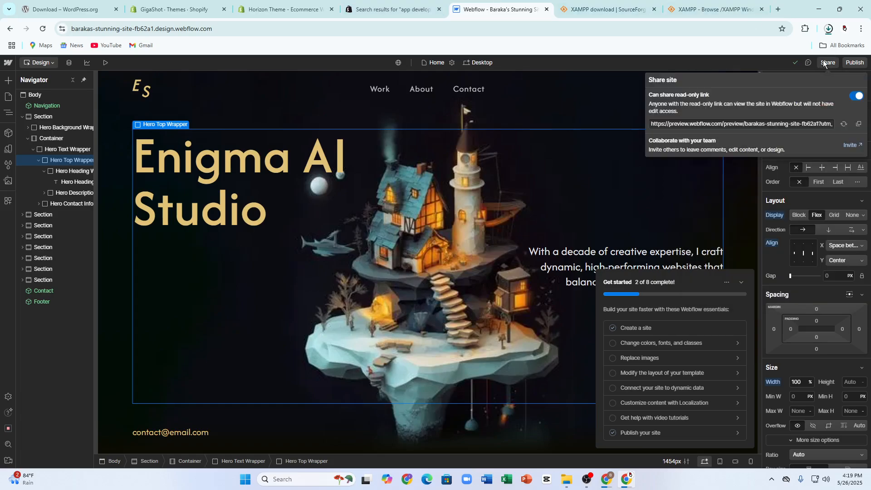
left_click(797, 62)
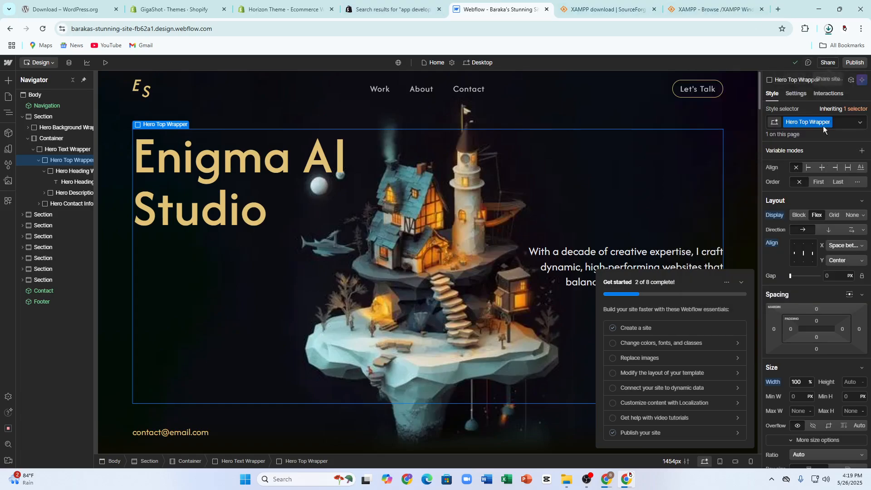
scroll(829, 164, "down", 15)
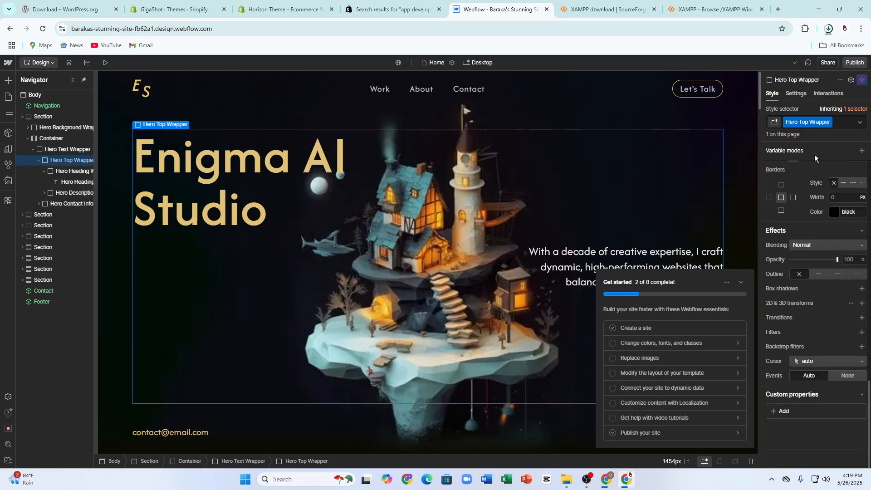
left_click(827, 64)
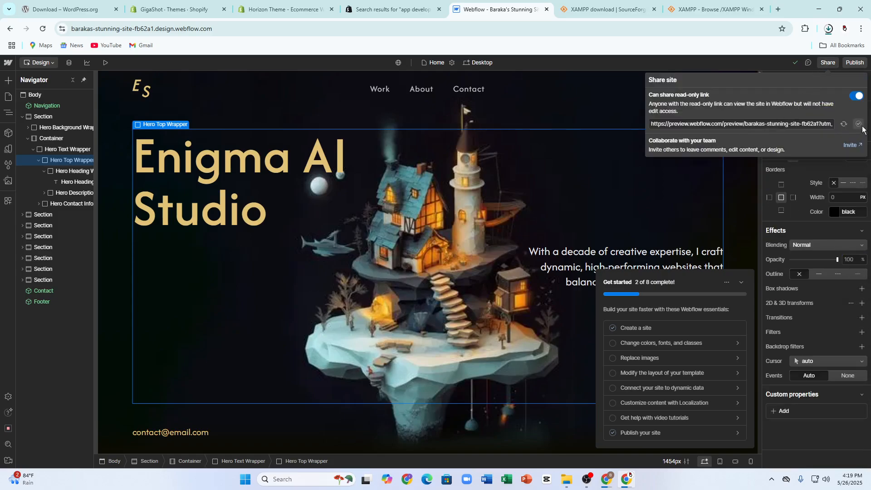
Step: Cancel Shopify's Upload theme dialog so Atelier shows as added, check Import theme options, then return to Webflow
left_click(385, 9)
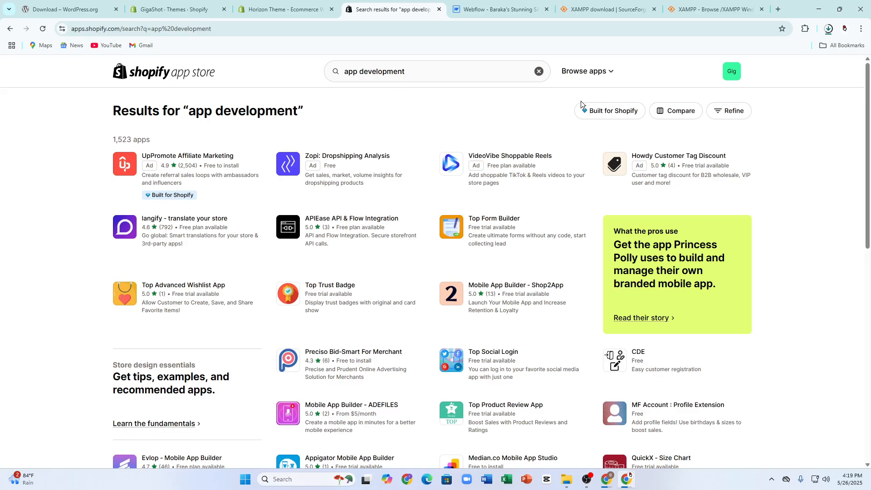
left_click(177, 10)
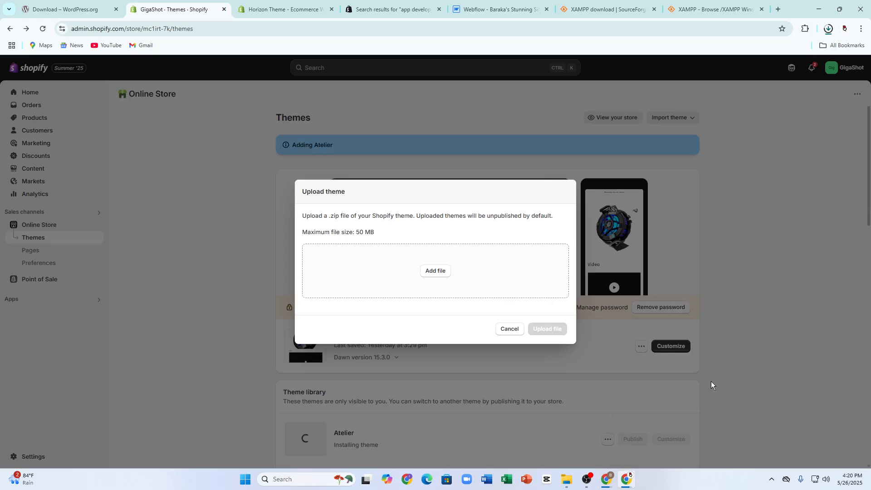
left_click(501, 331)
left_click(671, 117)
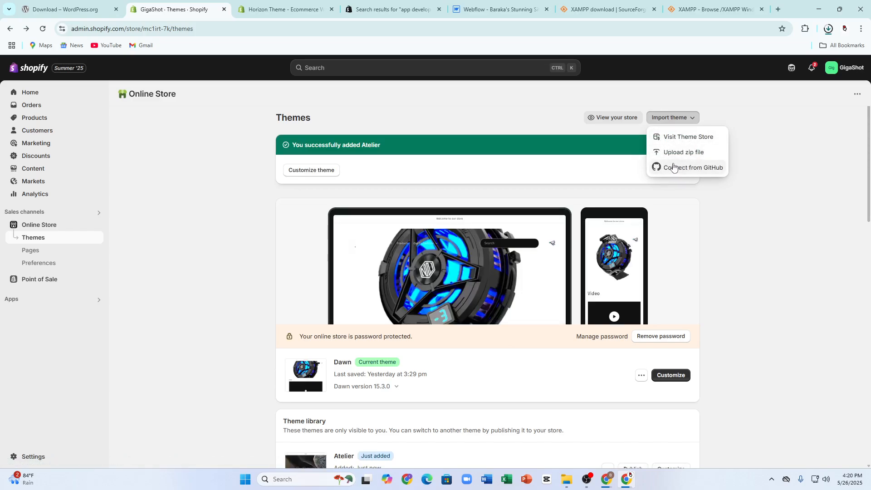
key("ctrl+Tab")
key("ctrl+Tab")
key("ctrl+Tab")
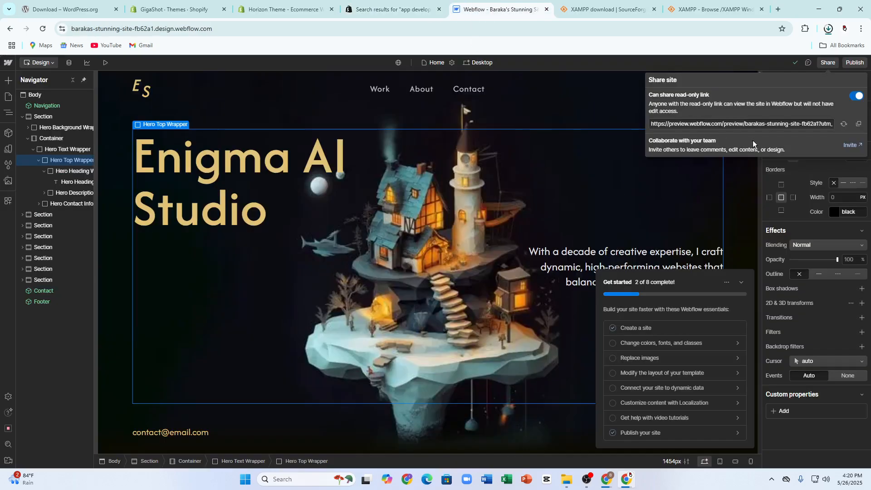
Step: Follow Add a custom domain and browse the Webflow Plans page
left_click(855, 63)
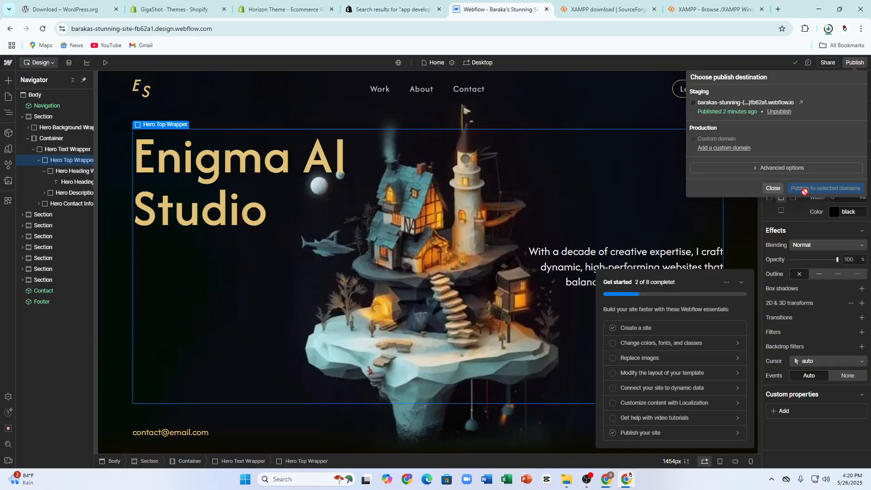
left_click(716, 150)
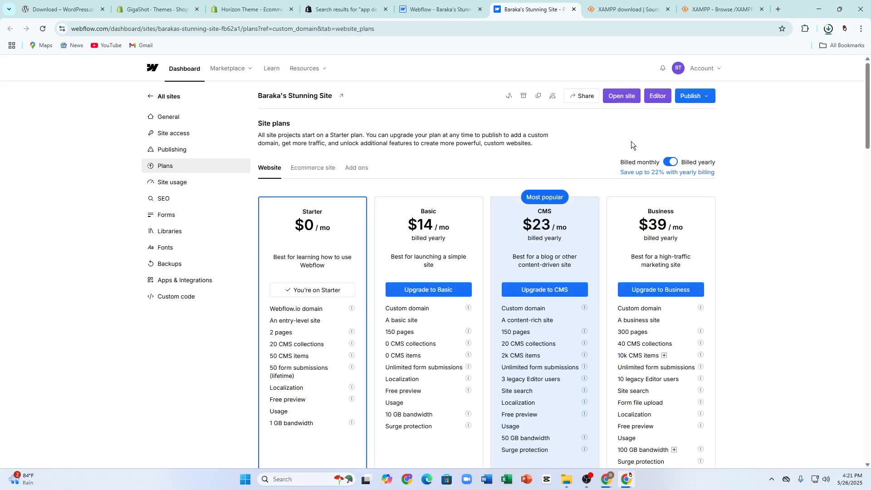
scroll(317, 237, "down", 4)
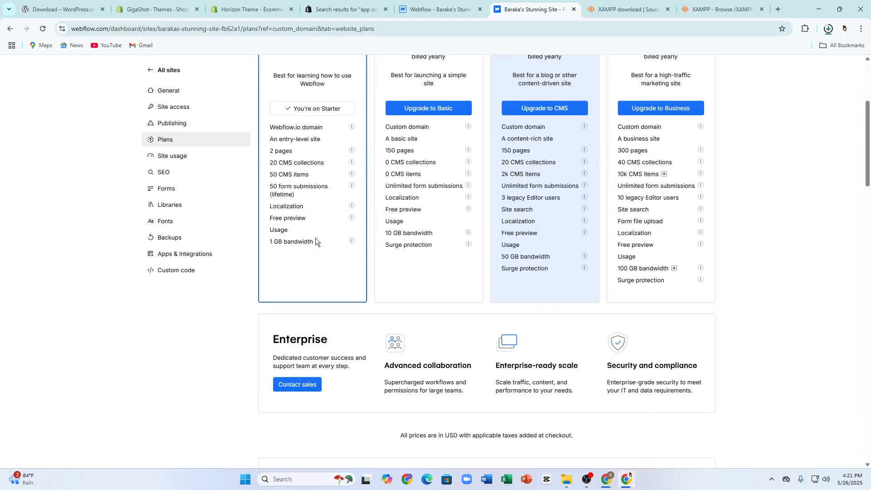
scroll(316, 240, "up", 1)
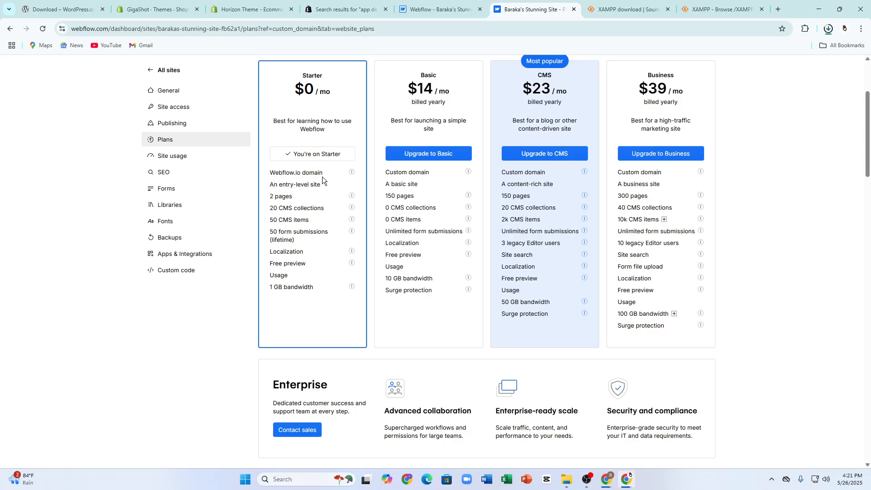
scroll(472, 186, "up", 3)
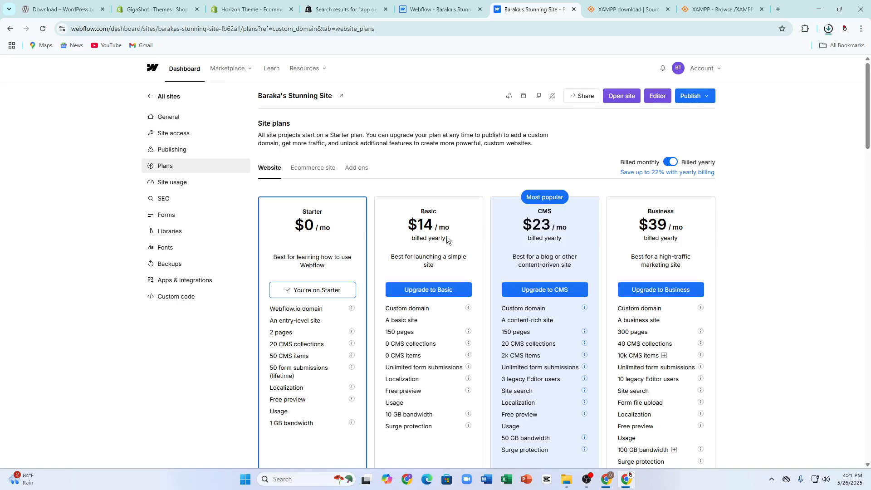
Step: Publish the site to its webflow.io staging domain from the dashboard, then return to the Designer
left_click(690, 99)
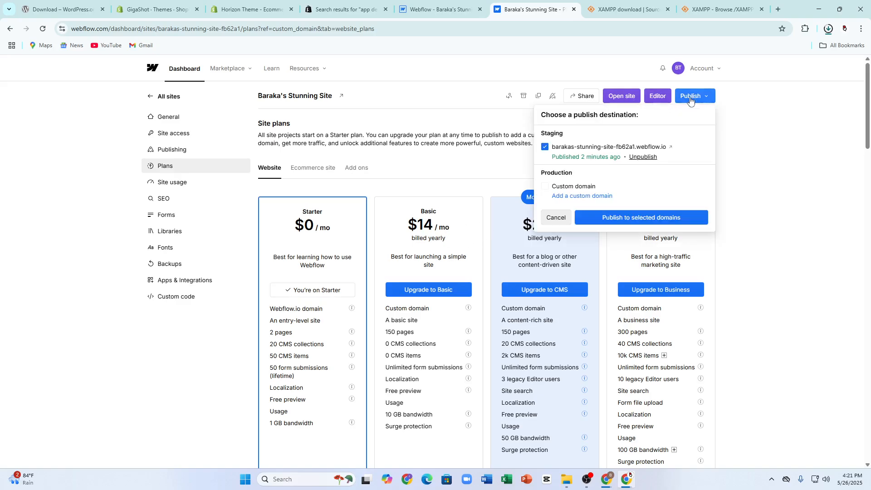
left_click(648, 218)
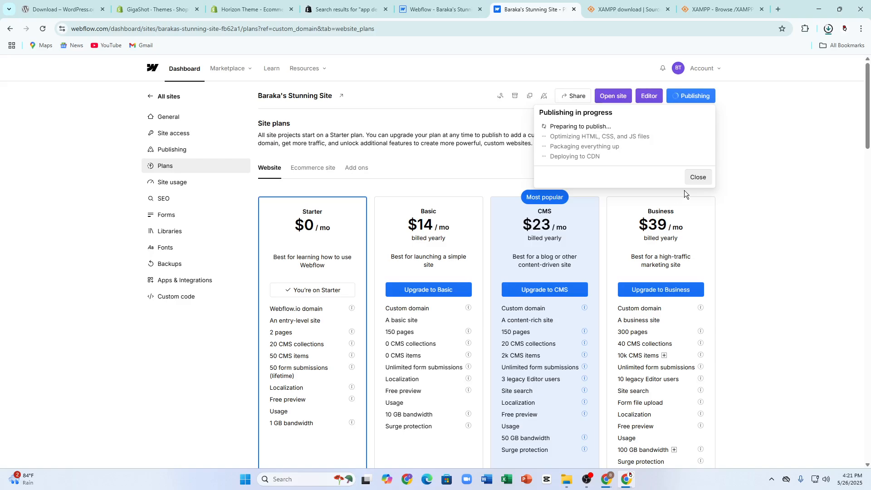
scroll(334, 270, "down", 2)
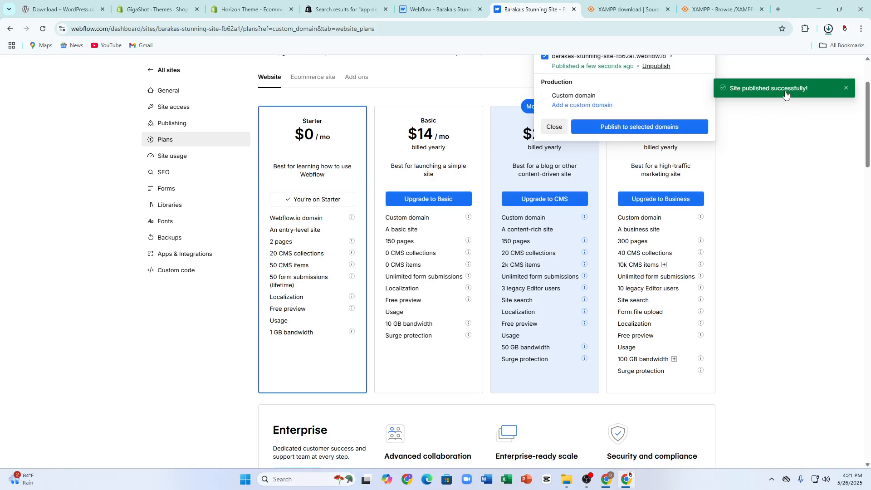
scroll(790, 93, "up", 2)
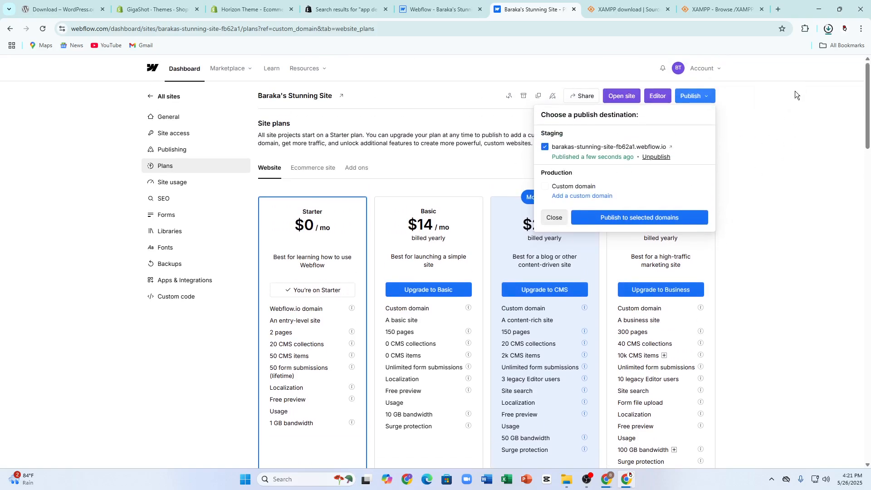
left_click(425, 9)
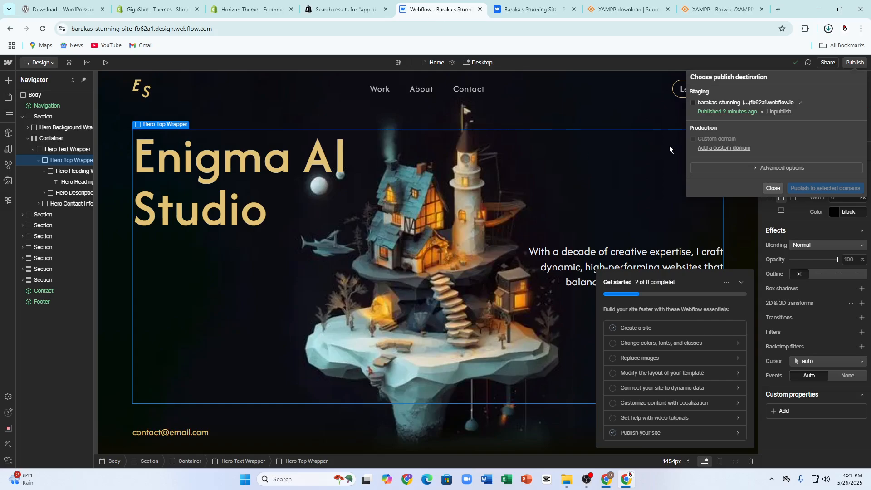
Step: Reselect the staging domain, reopen the Share site settings, then switch to Shopify's GigaShot - Themes tab
left_click(699, 112)
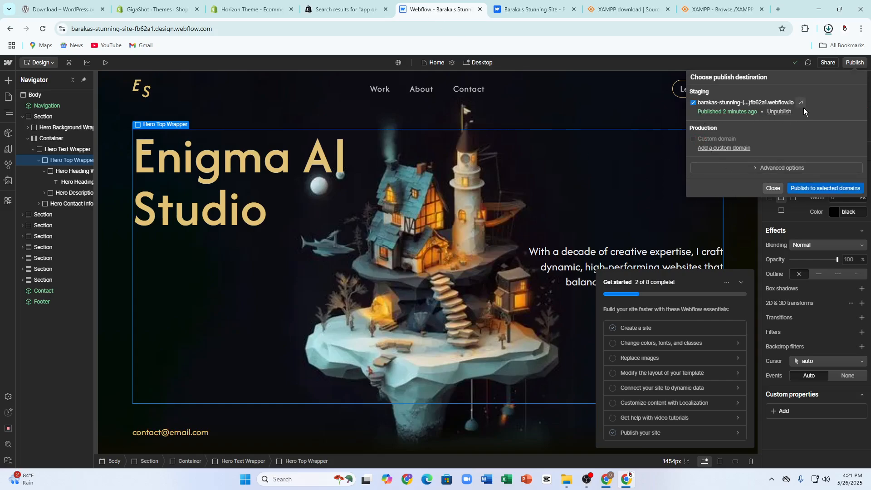
left_click(773, 188)
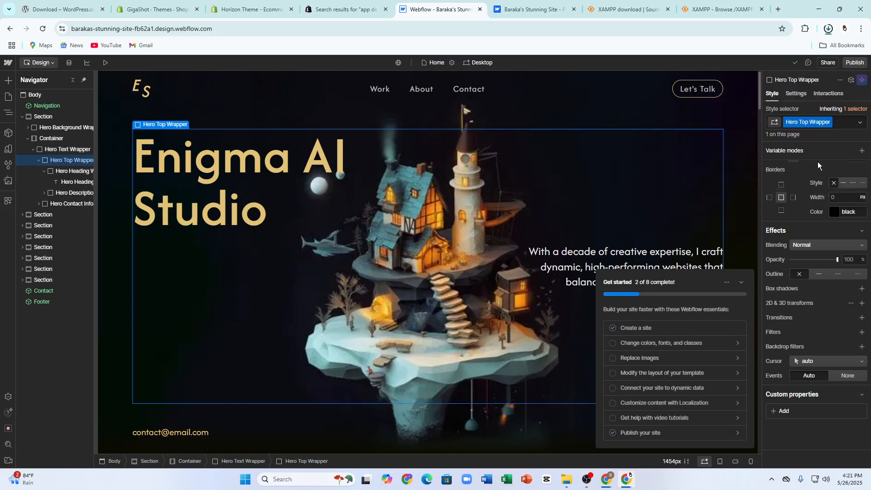
left_click(839, 80)
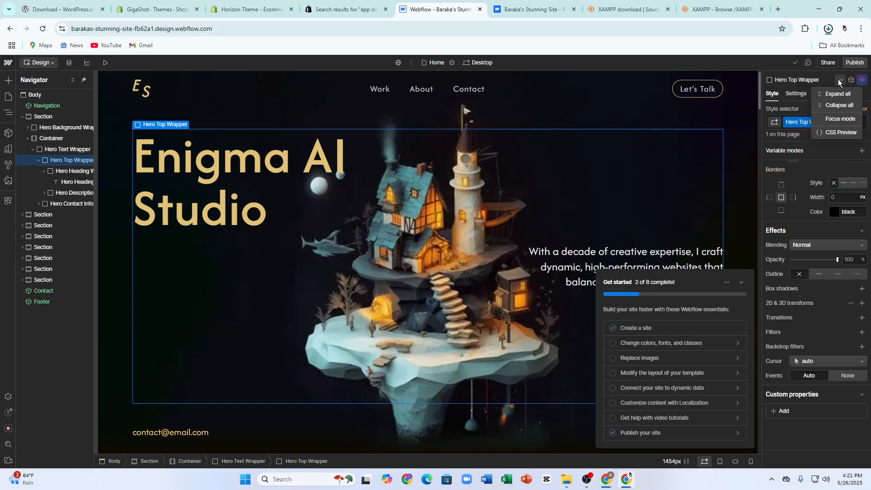
left_click(832, 63)
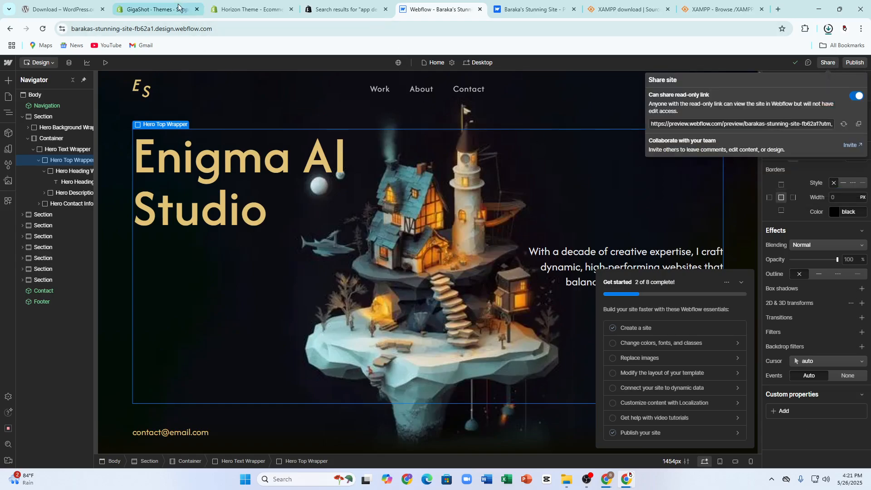
left_click(154, 9)
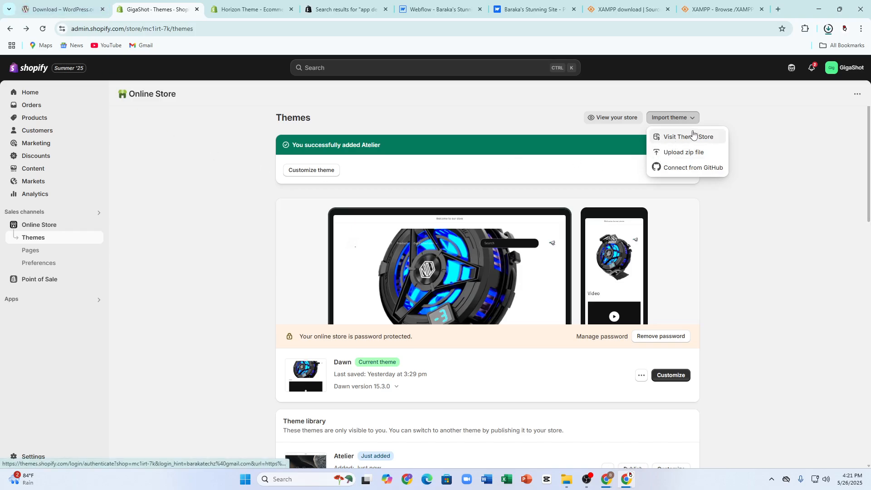
Step: Choose Upload zip file from Shopify's Import theme options
left_click(691, 154)
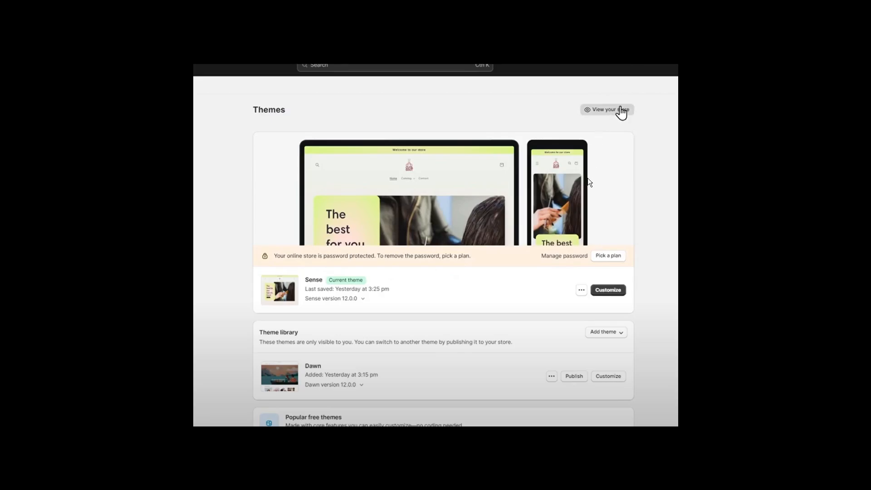
Step: Exit the full-screen screenshot and cancel Shopify's Upload theme dialog
key("Escape")
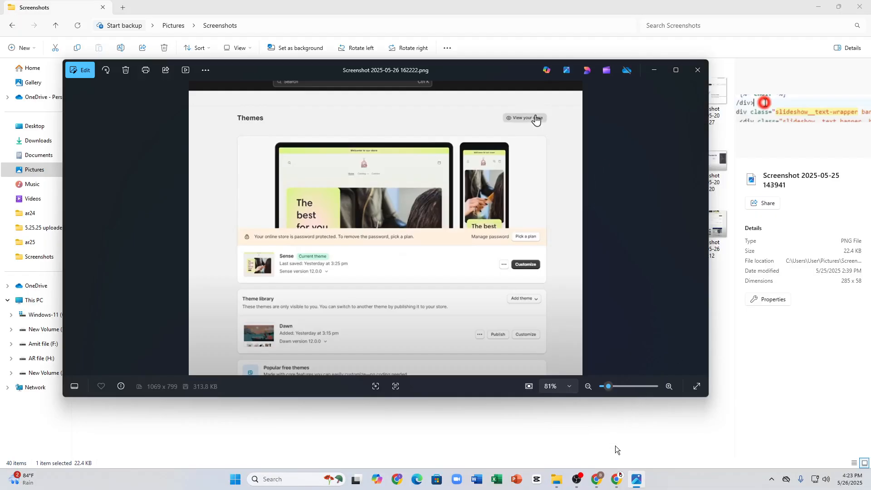
left_click(616, 479)
left_click(504, 326)
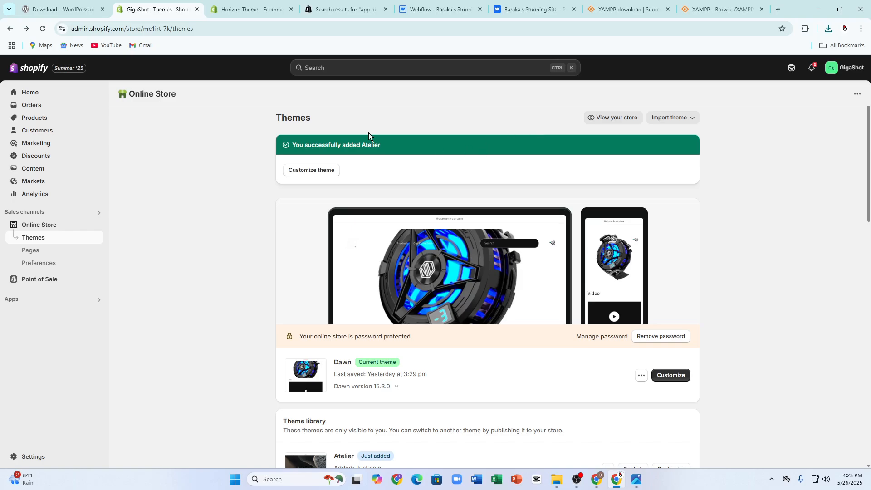
scroll(718, 225, "down", 1)
scroll(704, 214, "up", 1)
Step: Reopen Import theme > Upload zip file, then close the file picker without choosing a file
left_click(668, 119)
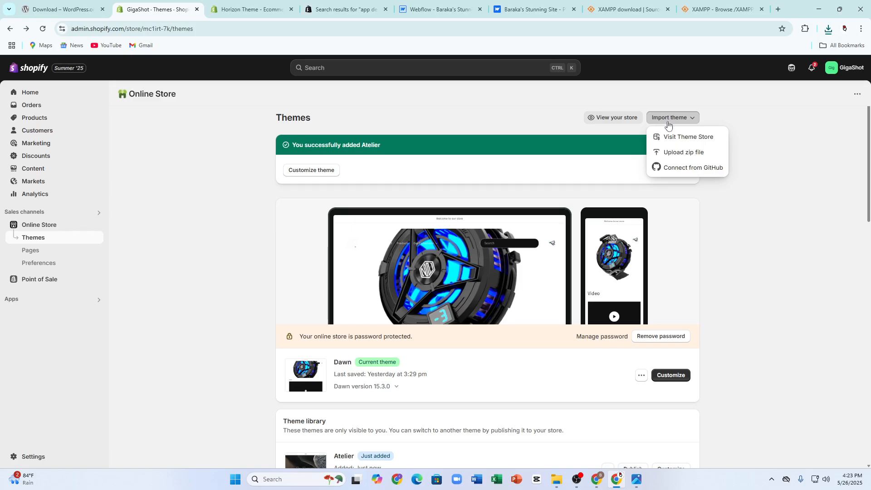
left_click(668, 151)
left_click(436, 271)
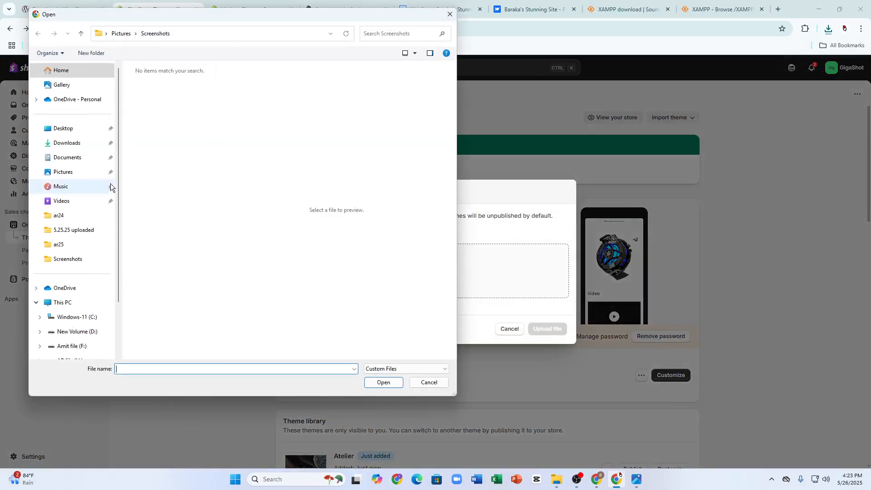
left_click(450, 15)
Step: On the Webflow dashboard, review Publishing settings, then open Site access and turn on Editor publishing
left_click(531, 7)
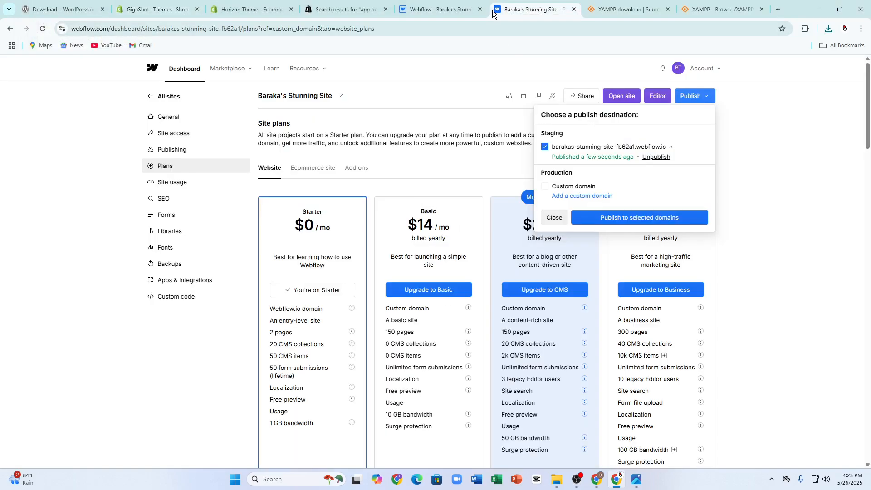
left_click(572, 196)
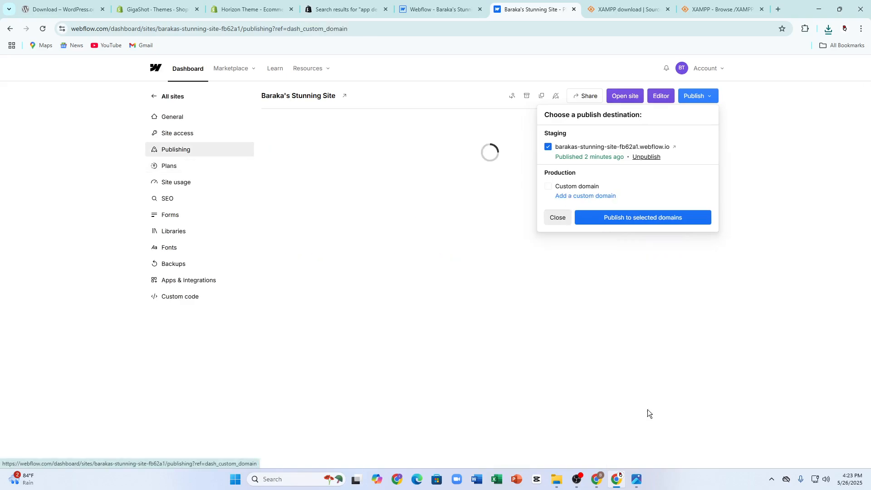
left_click(555, 218)
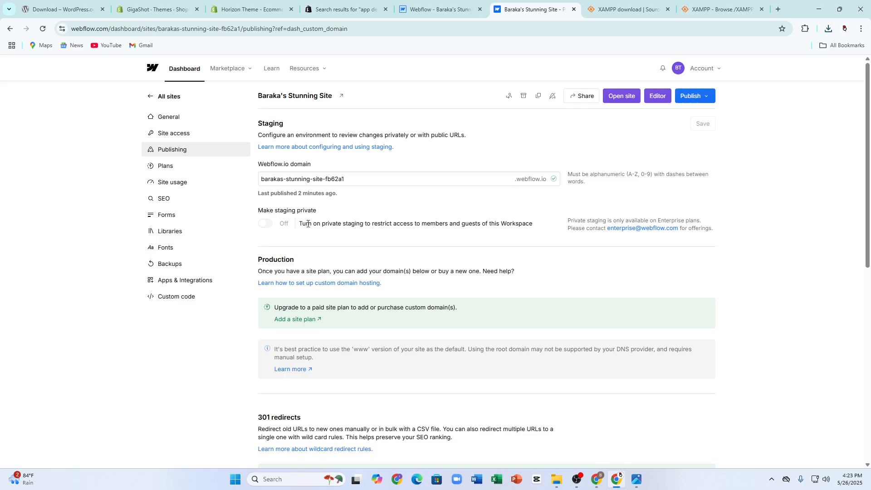
scroll(525, 322, "down", 7)
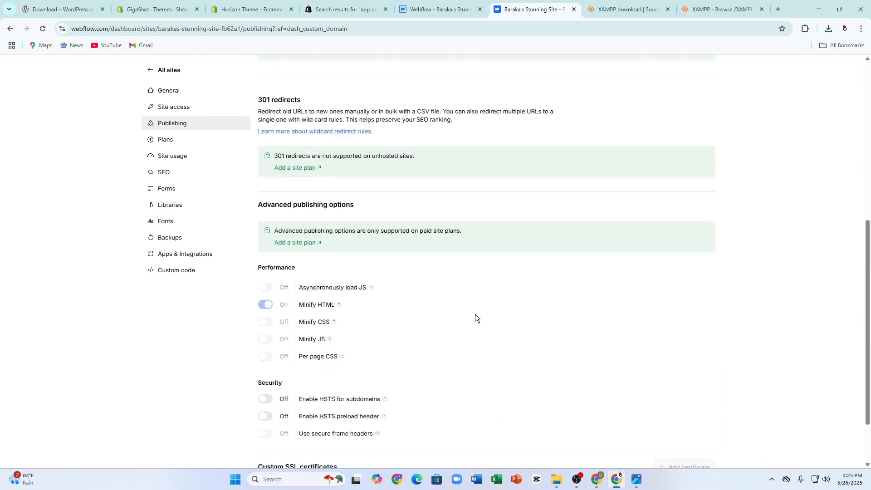
scroll(475, 314, "down", 2)
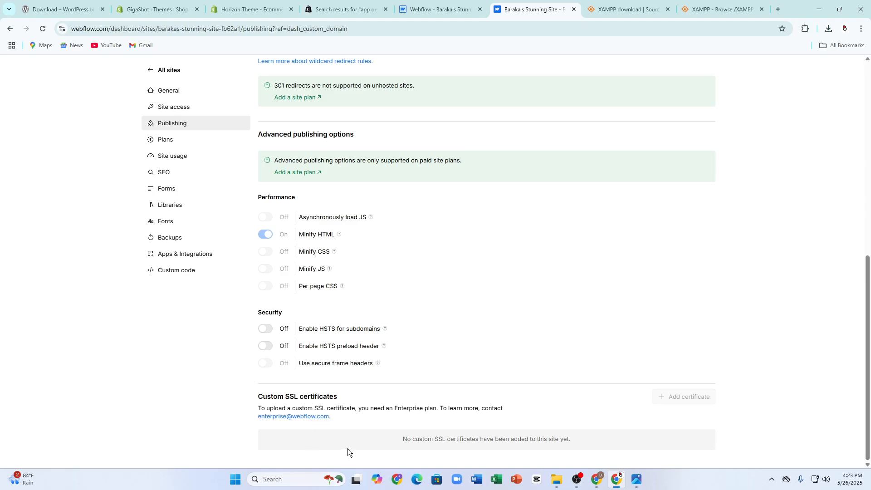
scroll(318, 375, "up", 3)
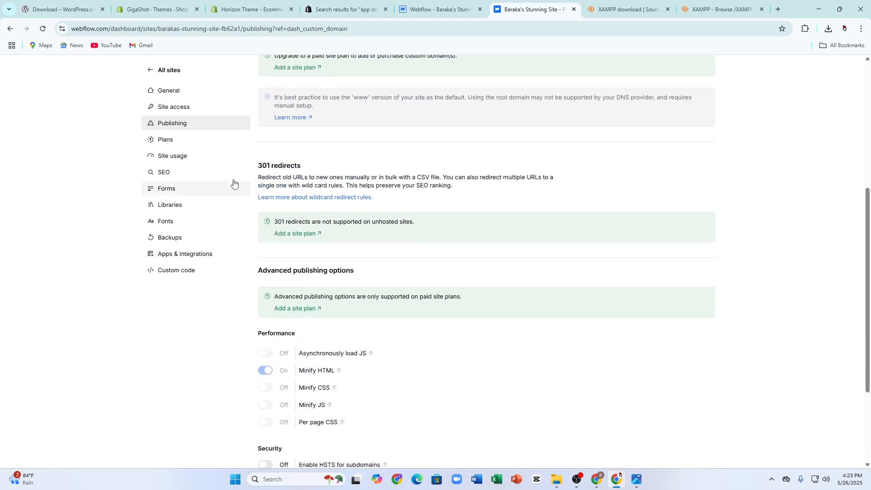
left_click(168, 105)
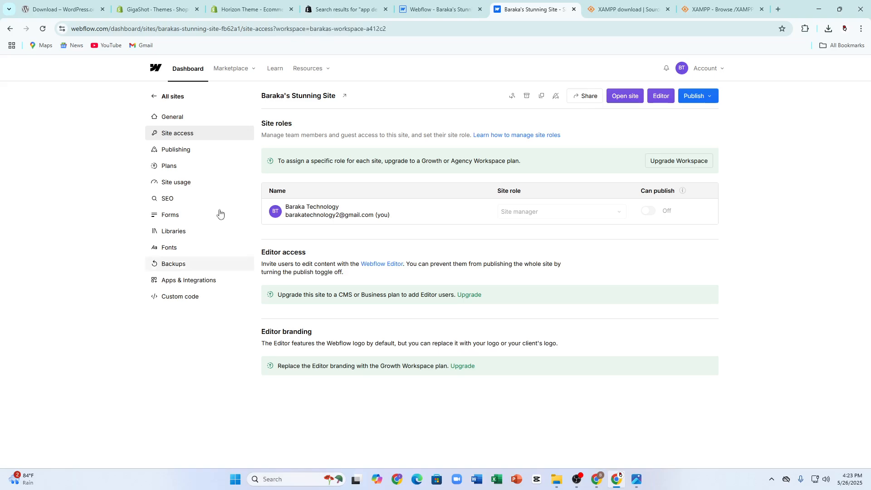
left_click(661, 95)
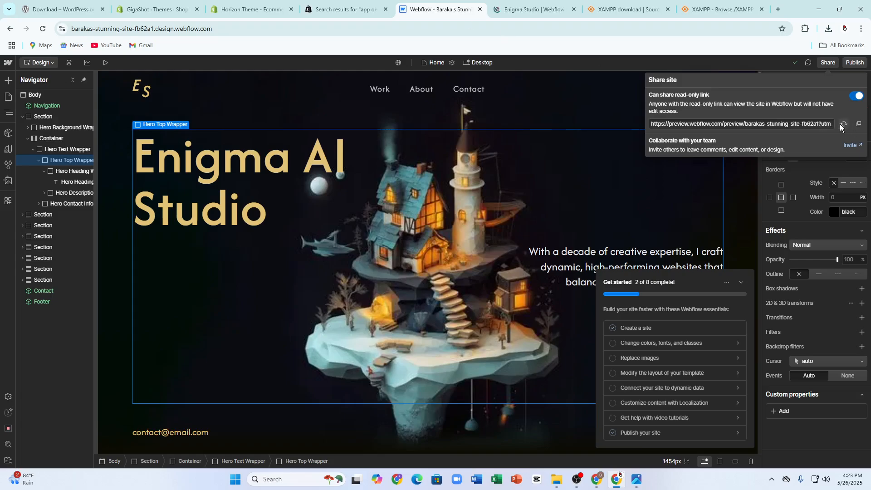
Step: Cancel generating a new read-only share link and close the Share site popup
left_click(843, 123)
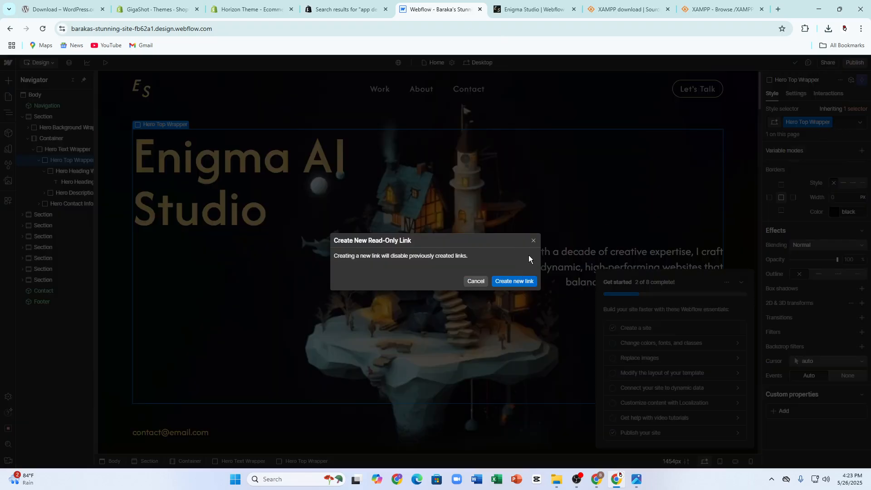
left_click(534, 241)
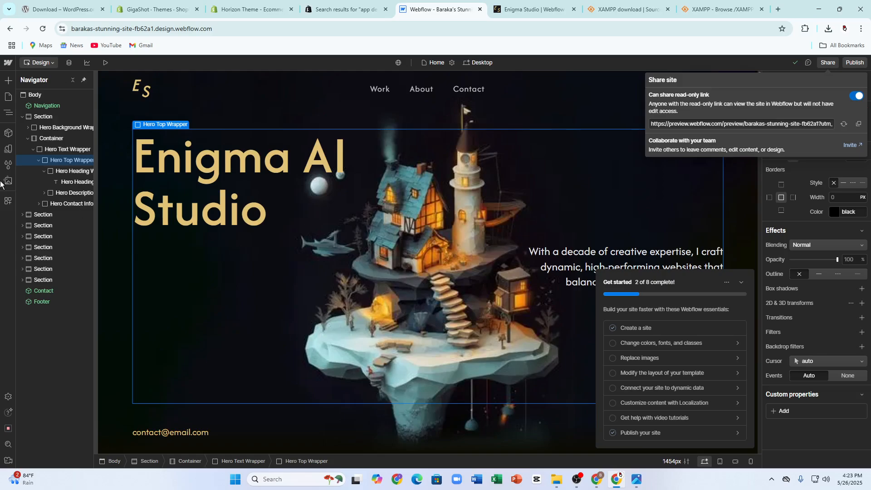
left_click(9, 203)
Step: Search the Apps marketplace for 'shopi', then clear the search back to the apps list
left_click(8, 201)
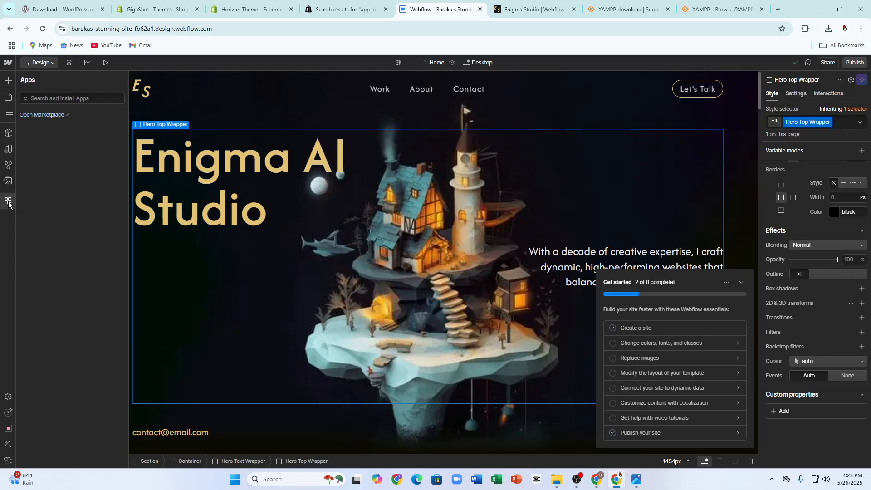
left_click(64, 98)
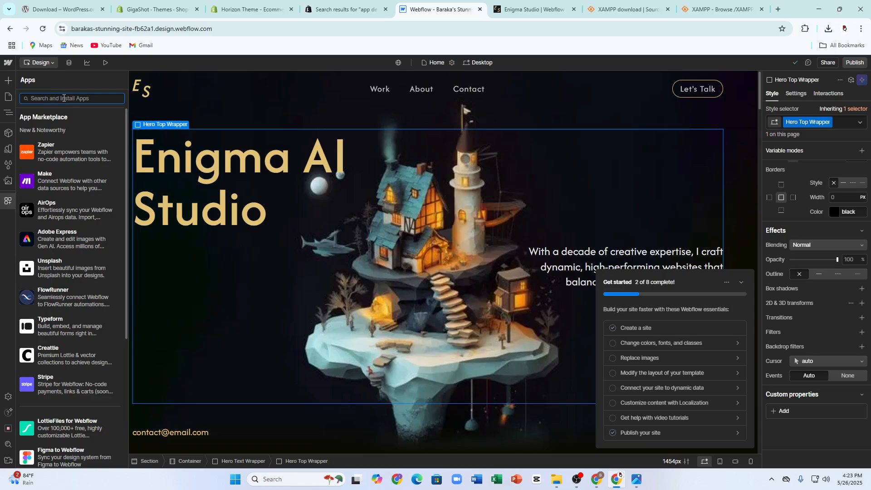
type("shopi")
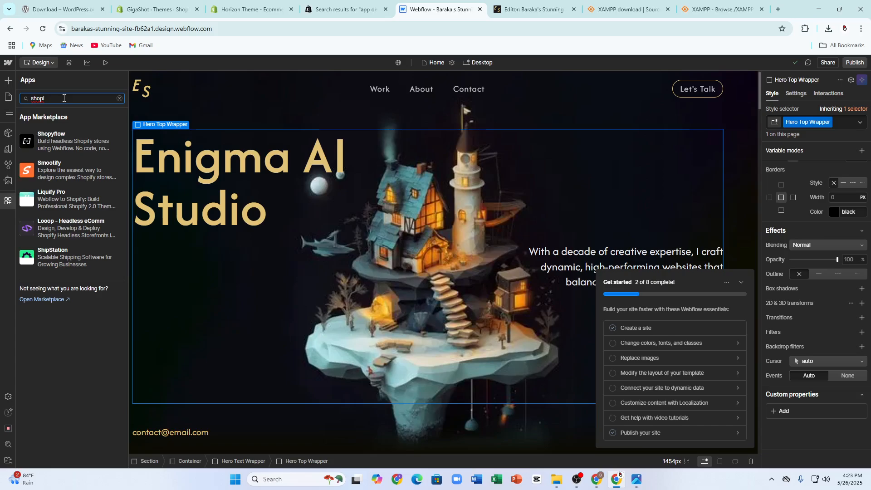
key("BackSpace")
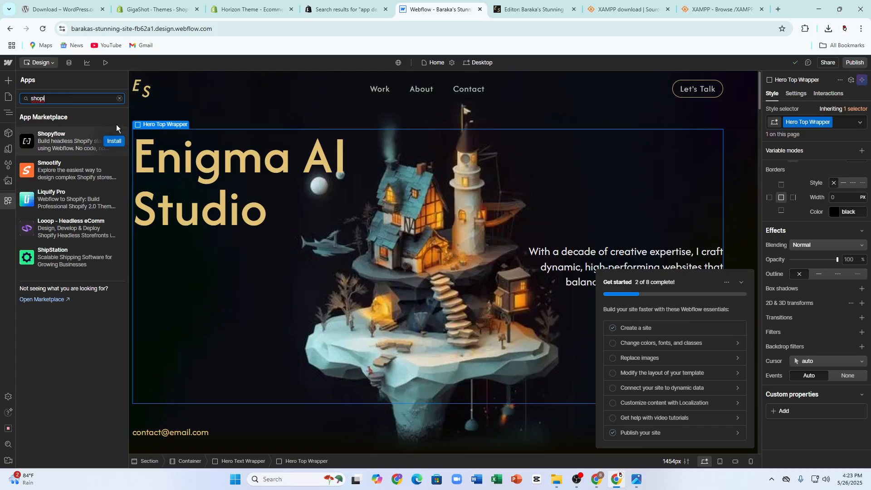
key("BackSpace")
key("BackSpace")
key("BackSpace")
key("BackSpace")
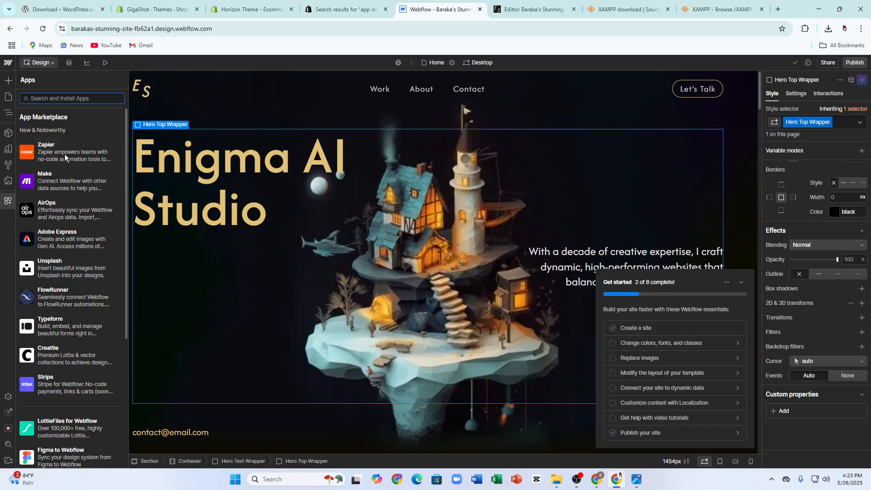
scroll(62, 210, "down", 5)
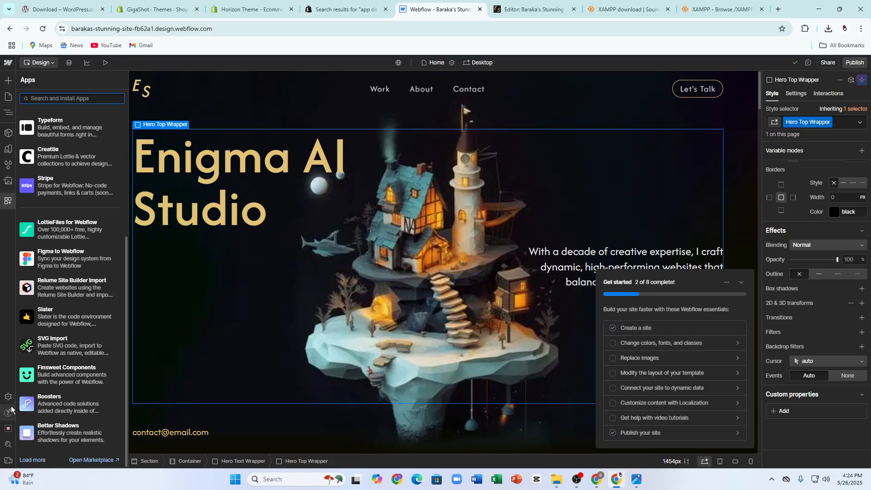
Step: Show the Hero Top Wrapper's interactions, Nav Show/Hide and Logos Loop, then reopen the Navigator
scroll(798, 211, "up", 2)
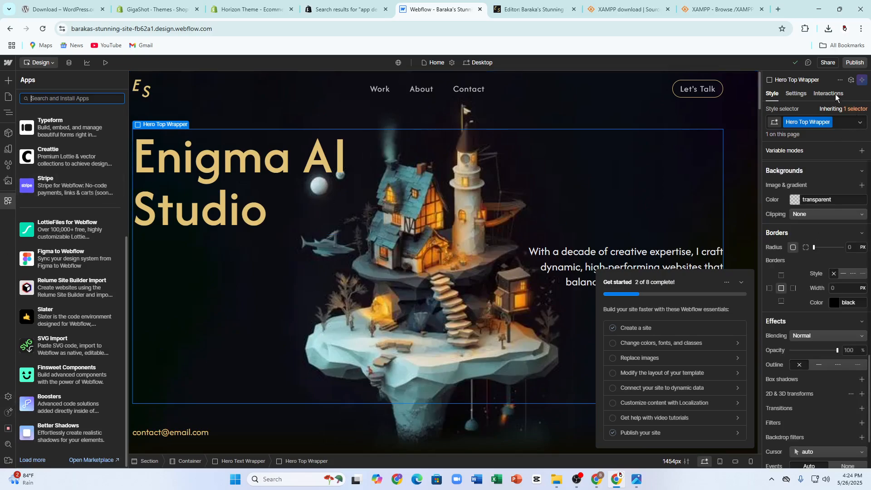
left_click(852, 121)
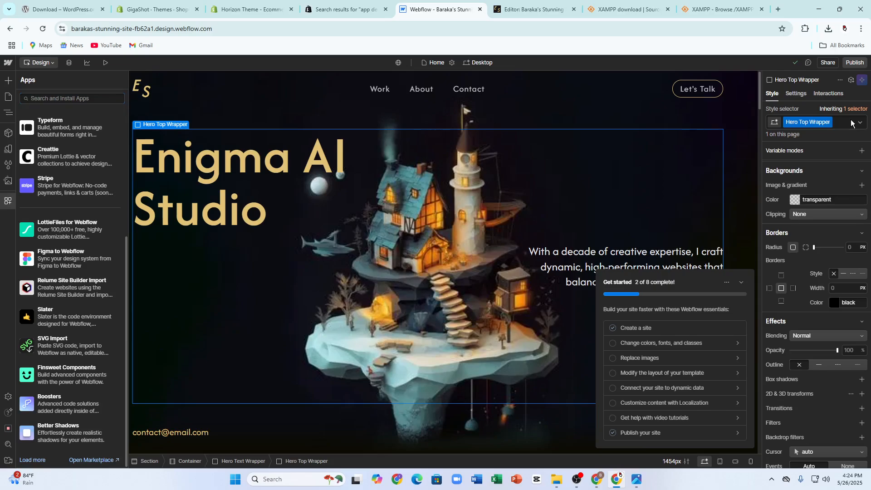
left_click(828, 95)
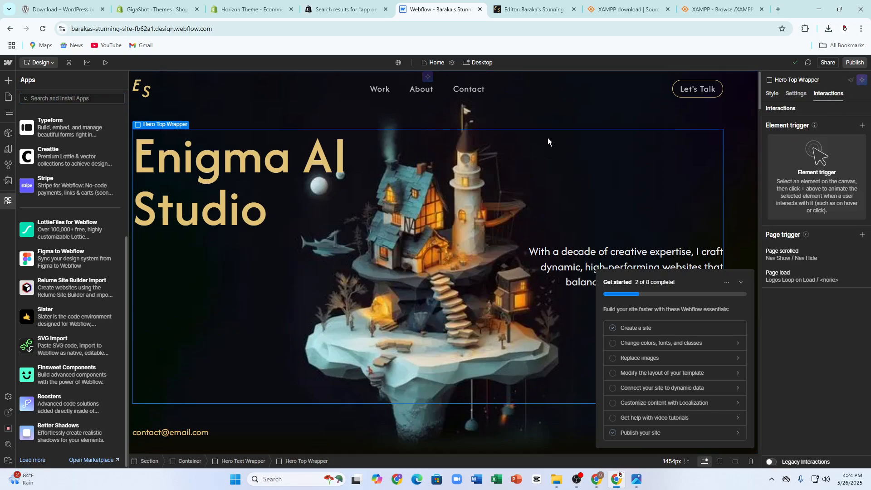
key("z")
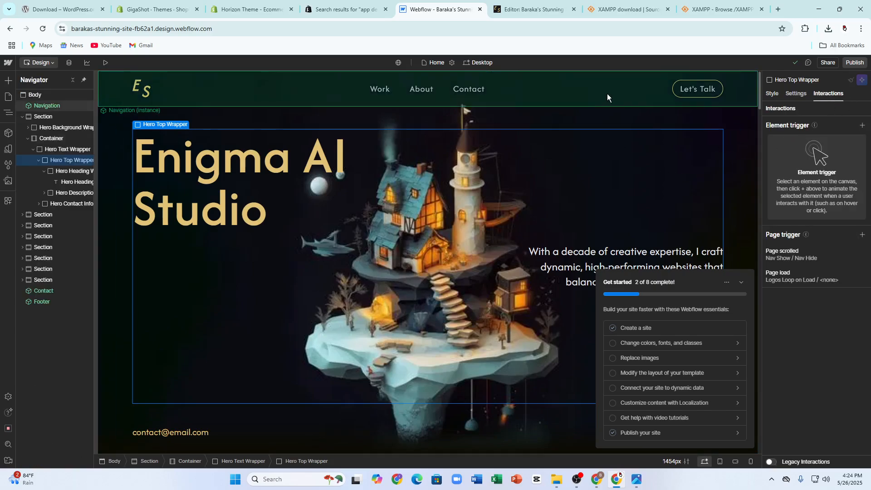